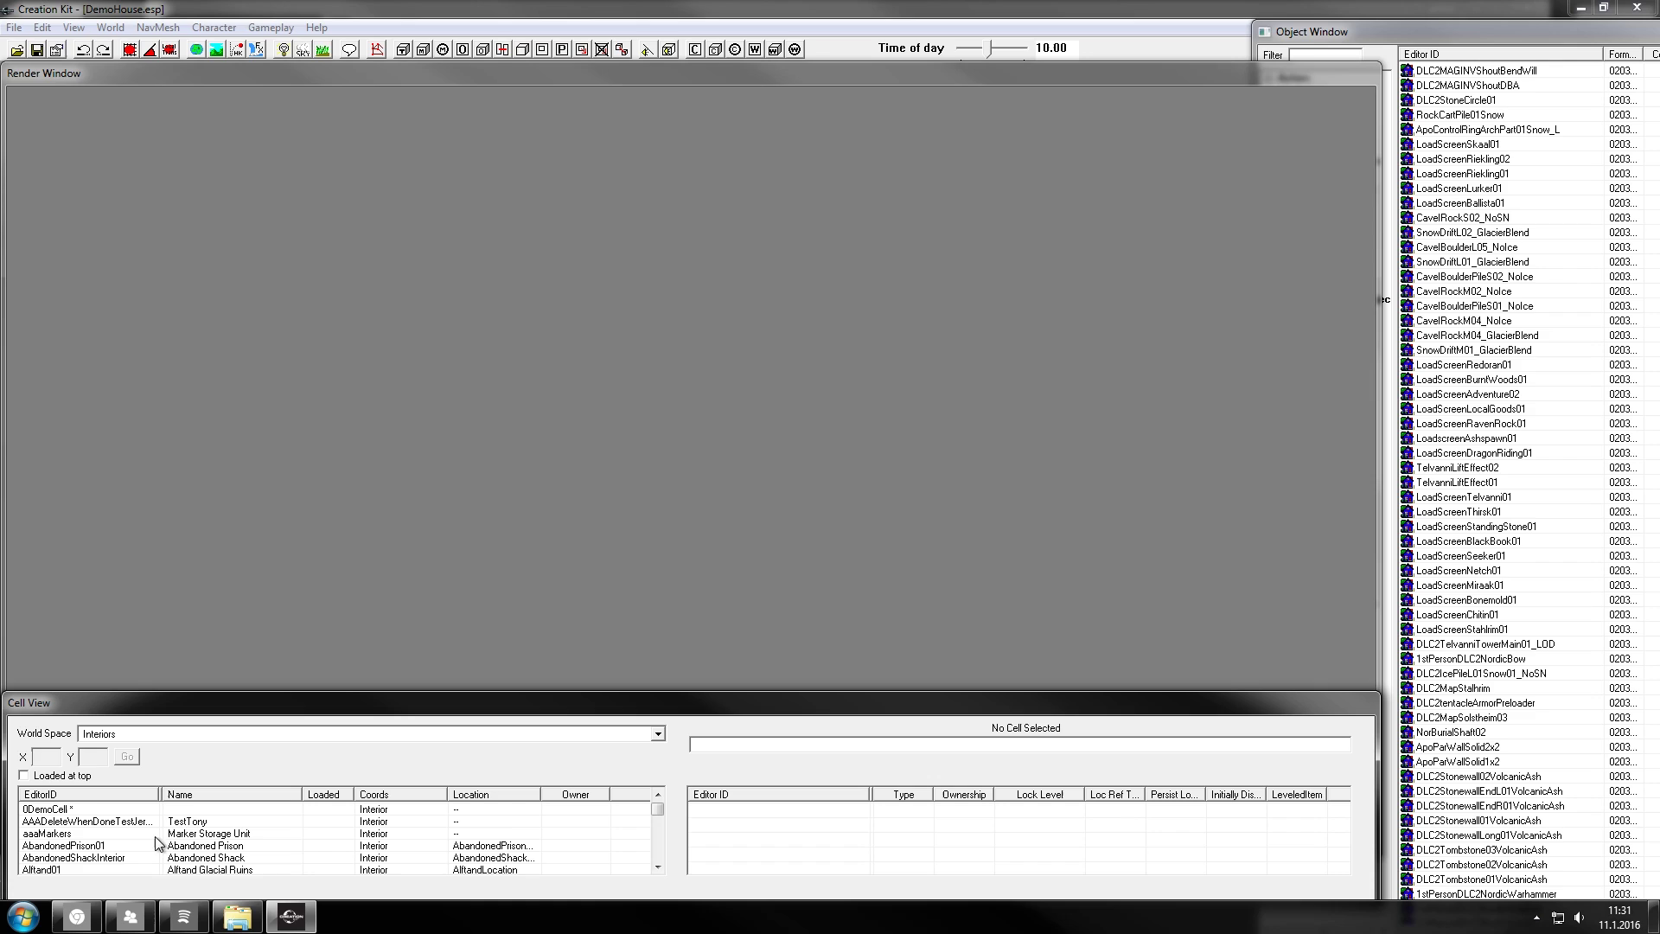
Load the 0DemoCell interior into the render window.
double_click(58, 811)
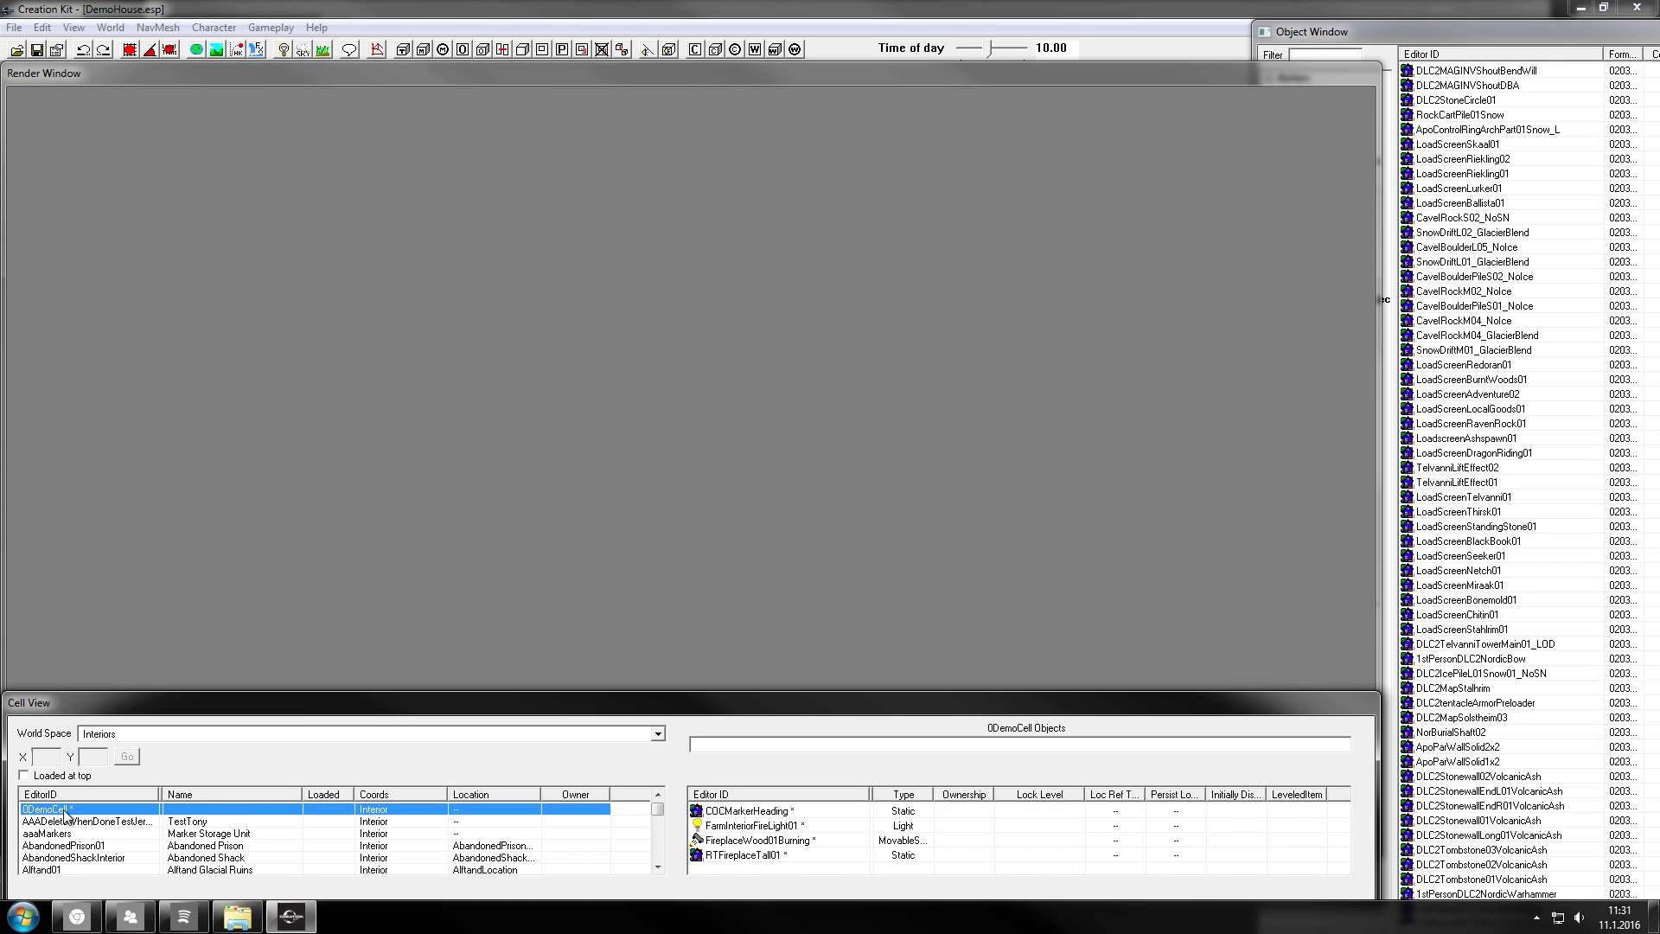
click(680, 407)
scroll(691, 450, down, 5)
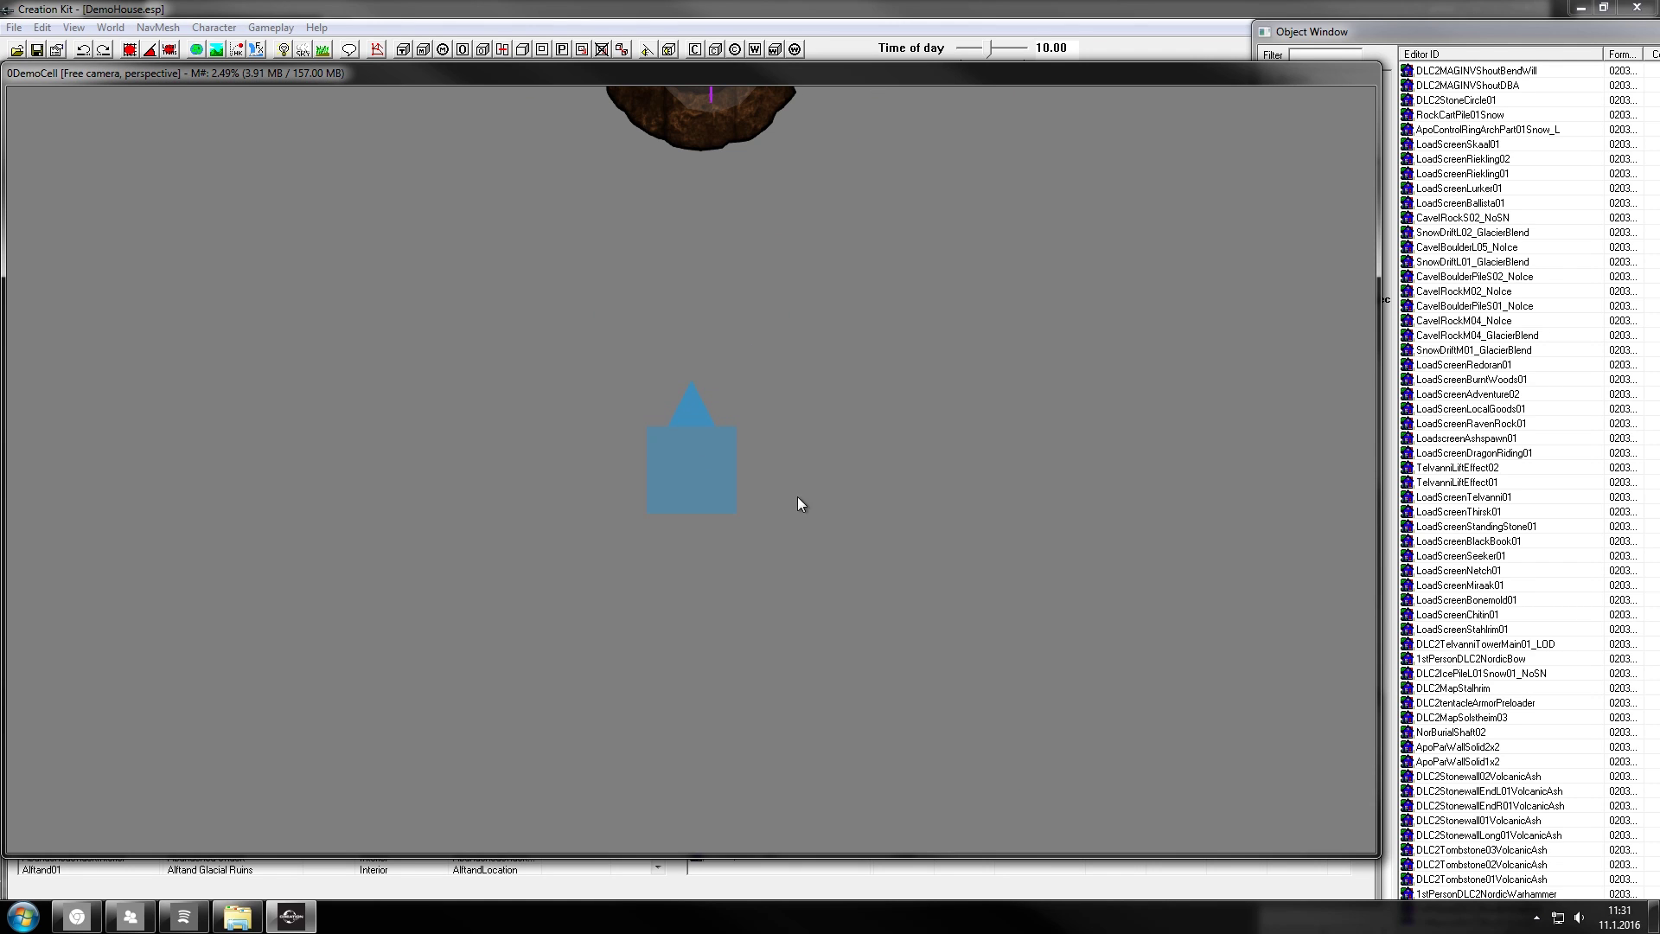
Examine the fireplace and the heading marker in the cell from several angles, ending with a side view.
shift+middle_drag(876, 543, 983, 449)
right_click(984, 449)
click(899, 423)
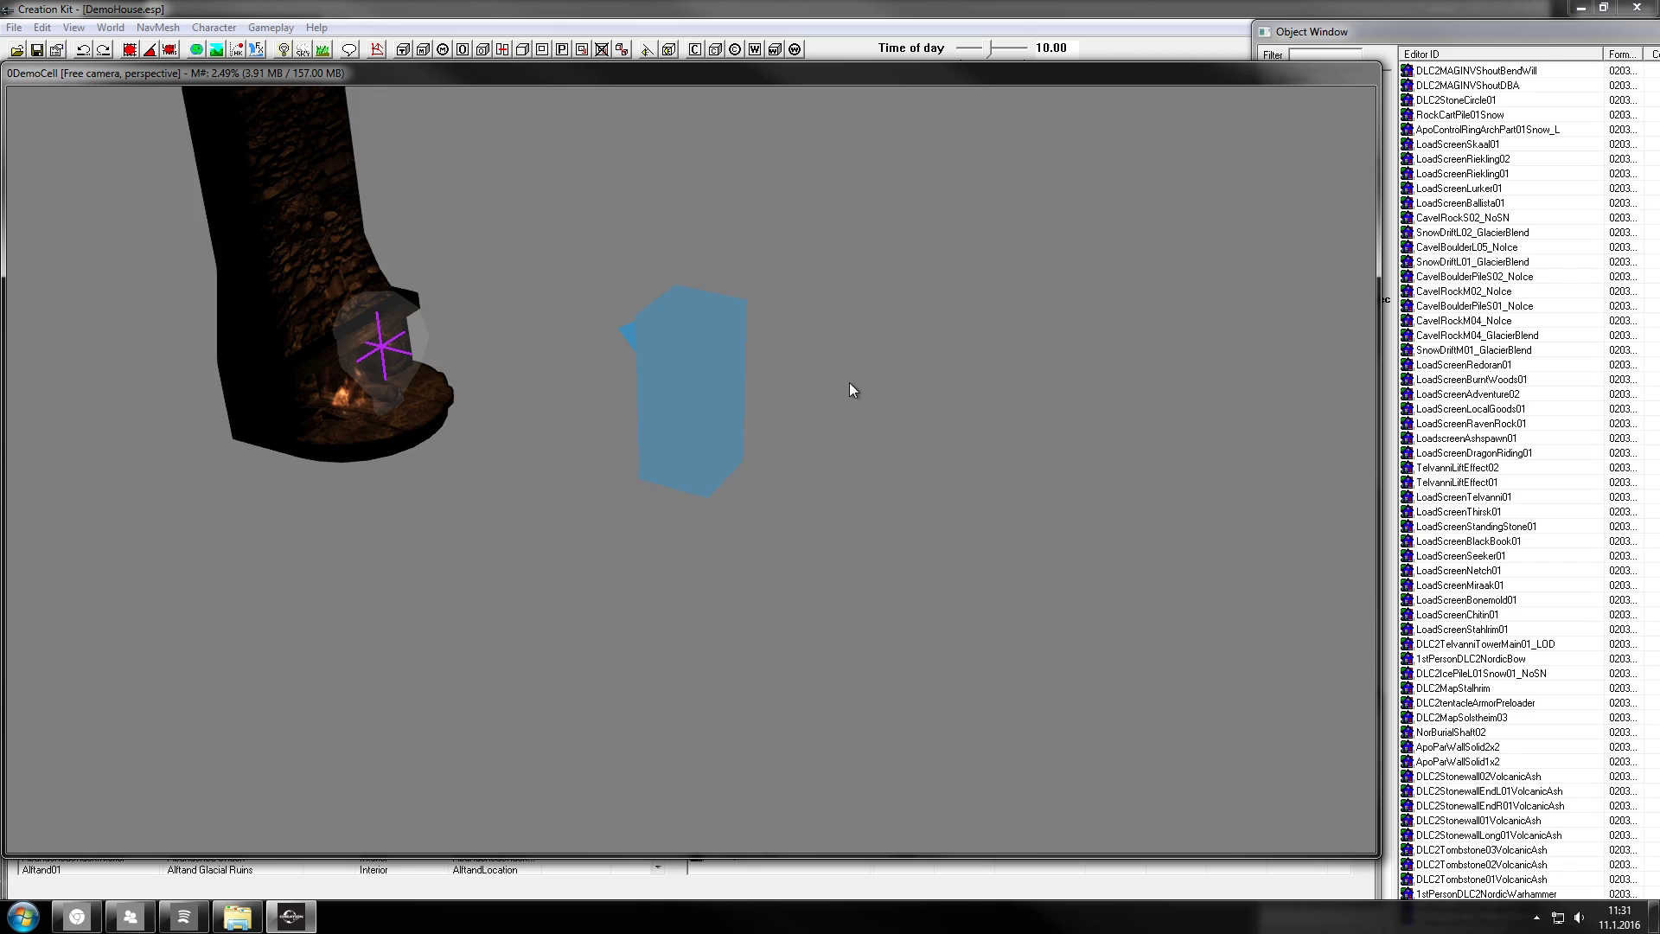
mouse_move(849, 382)
shift+middle_down()
mouse_move(889, 339)
mouse_move(1019, 378)
shift+middle_up()
click(828, 401)
key(z)
drag(835, 366, 827, 471)
key(z)
click(955, 407)
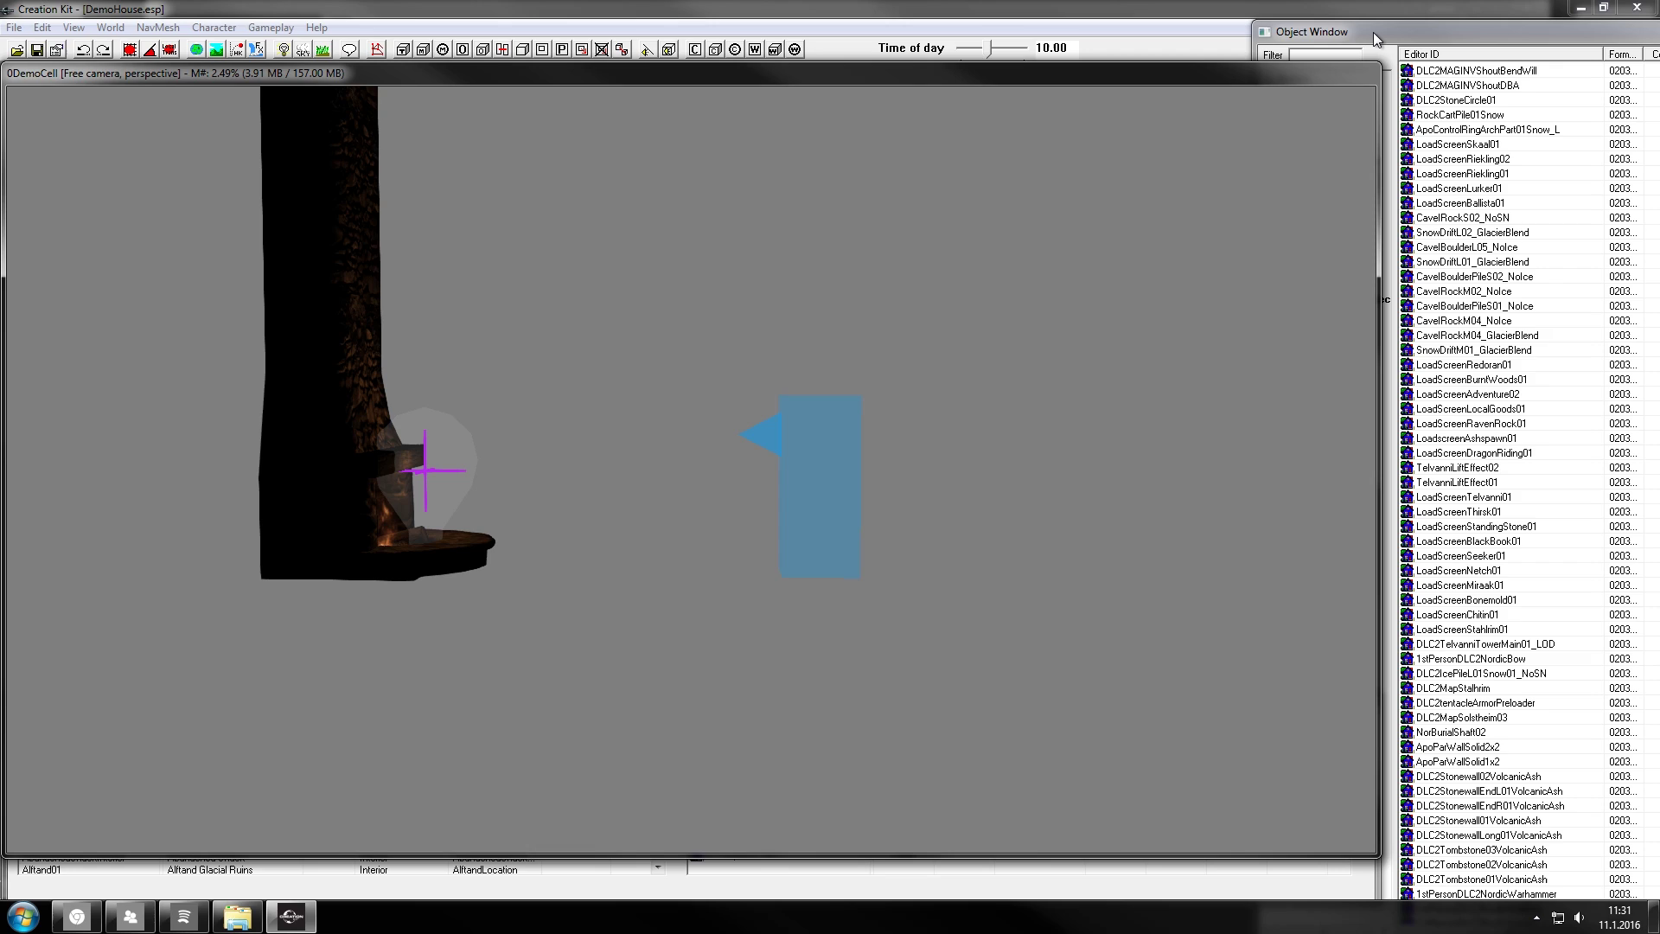
List the Static world objects and review the properties of CavelRockM04_NoIce without changing them.
click(1511, 472)
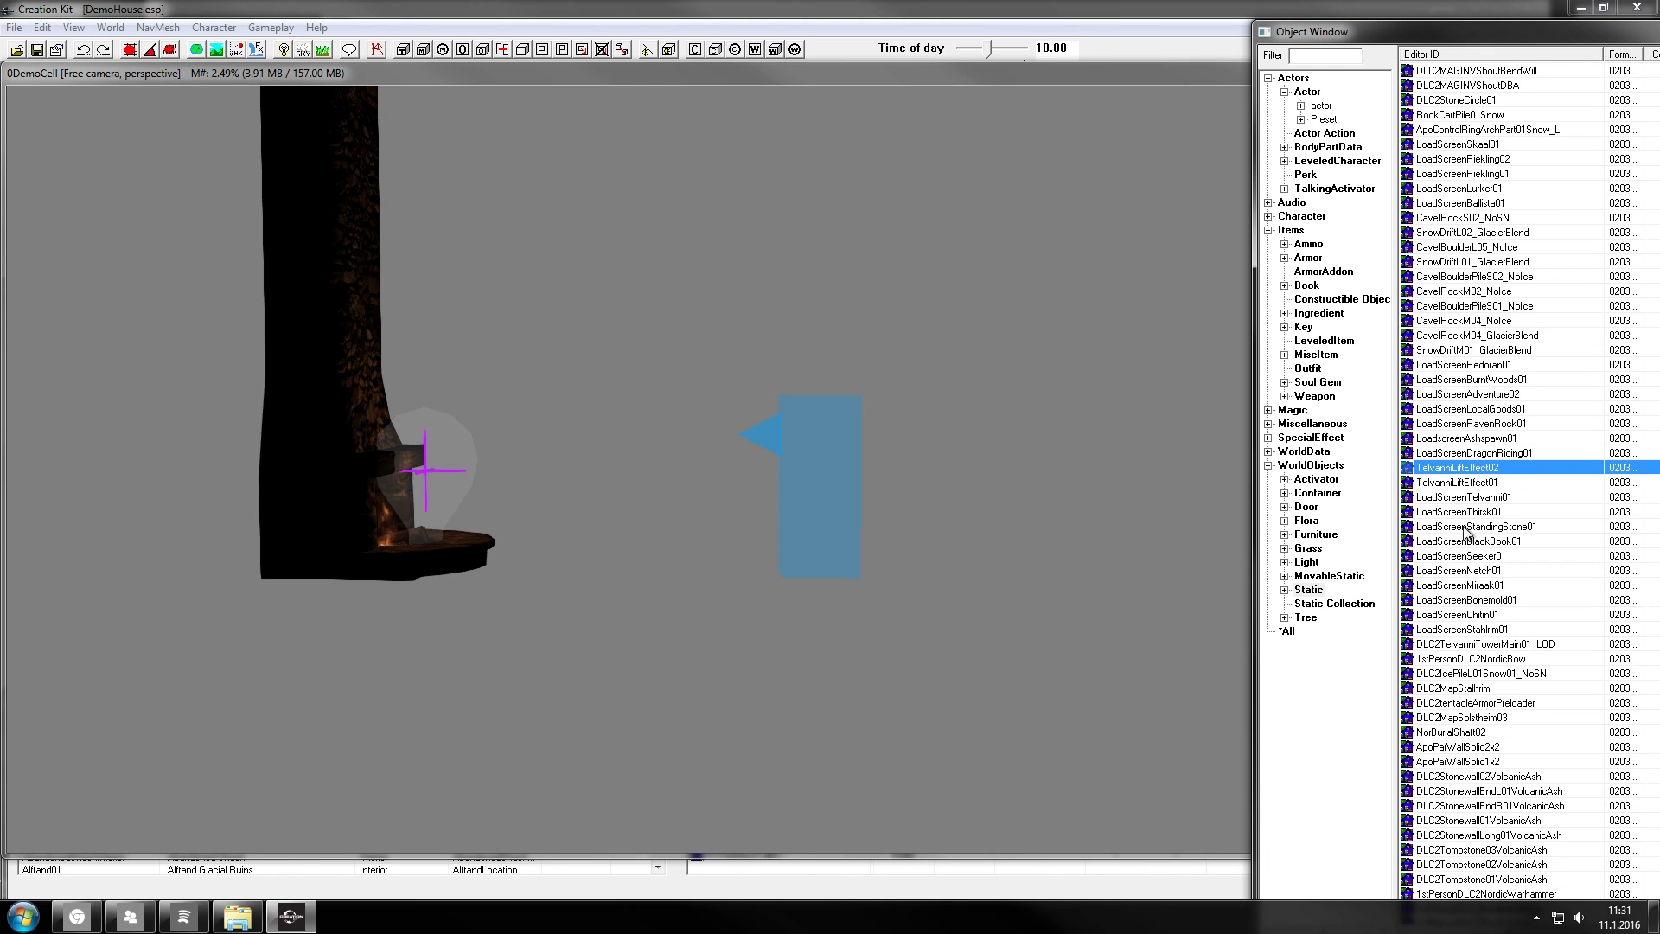
click(1302, 581)
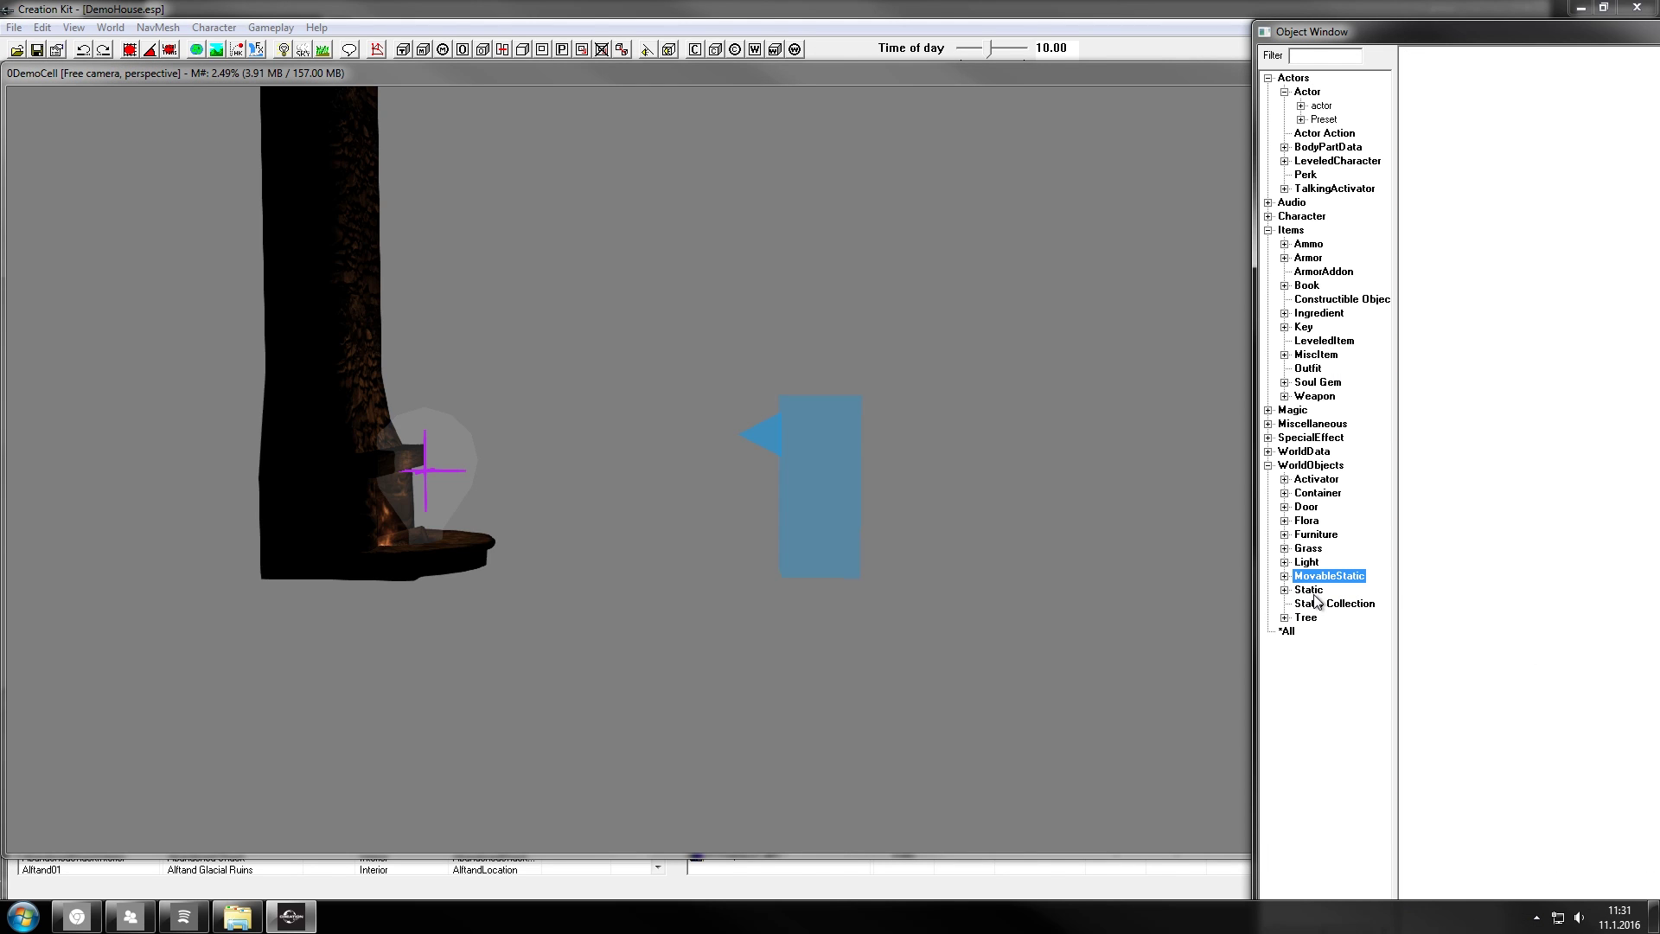
click(1309, 592)
right_click(1463, 320)
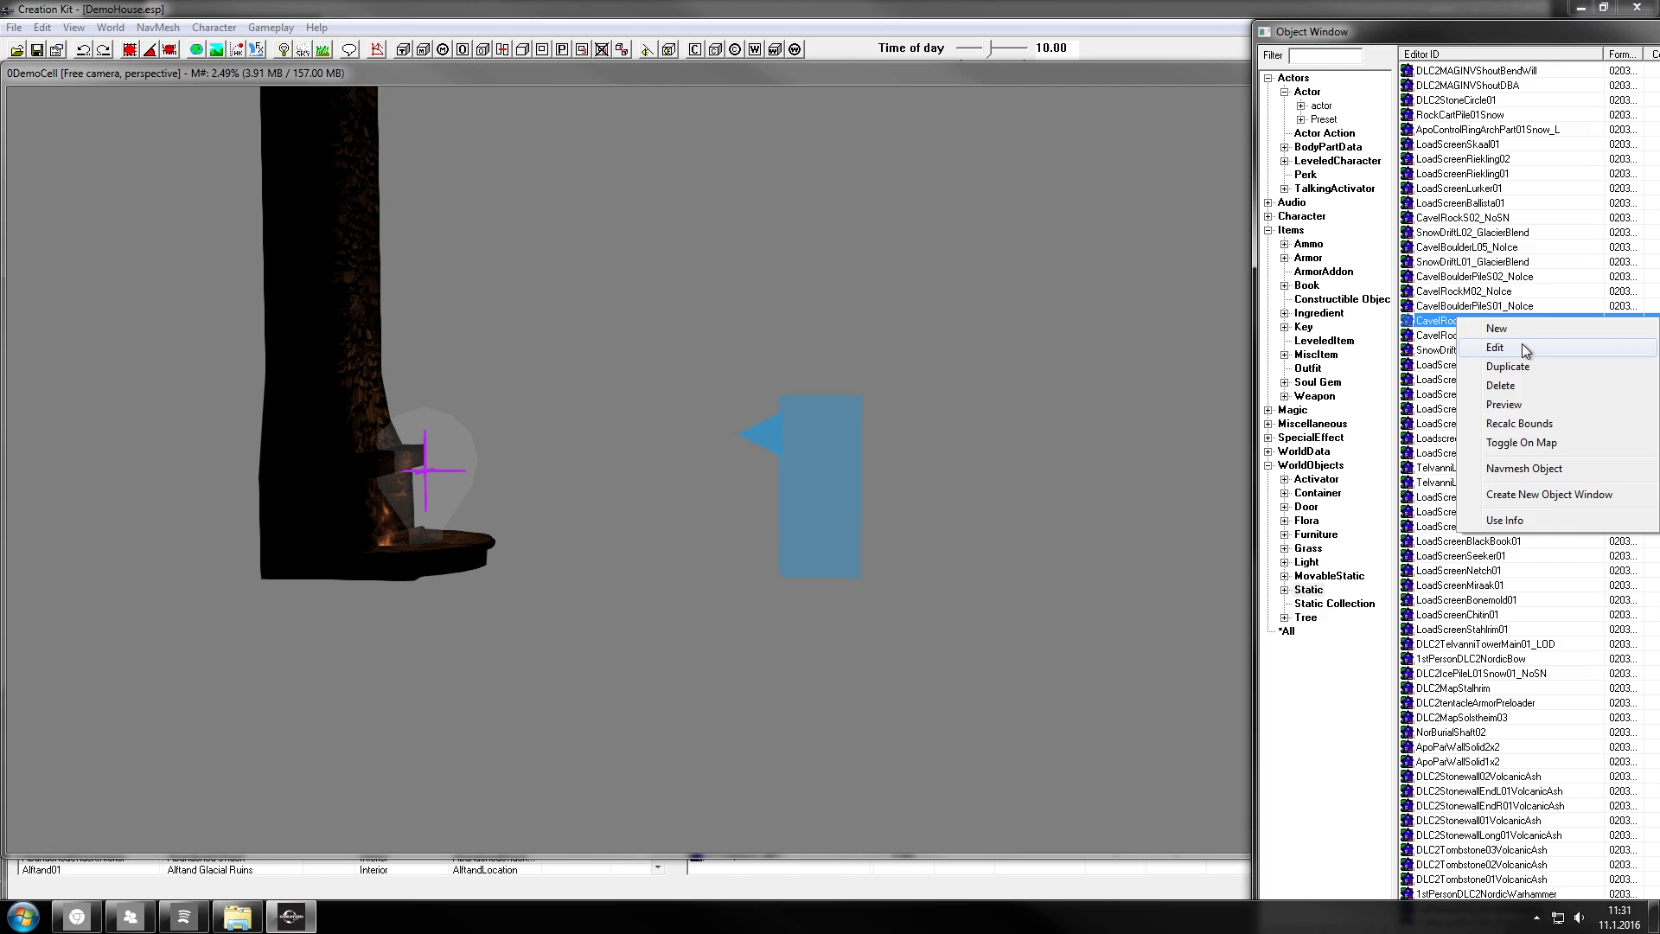
click(1496, 347)
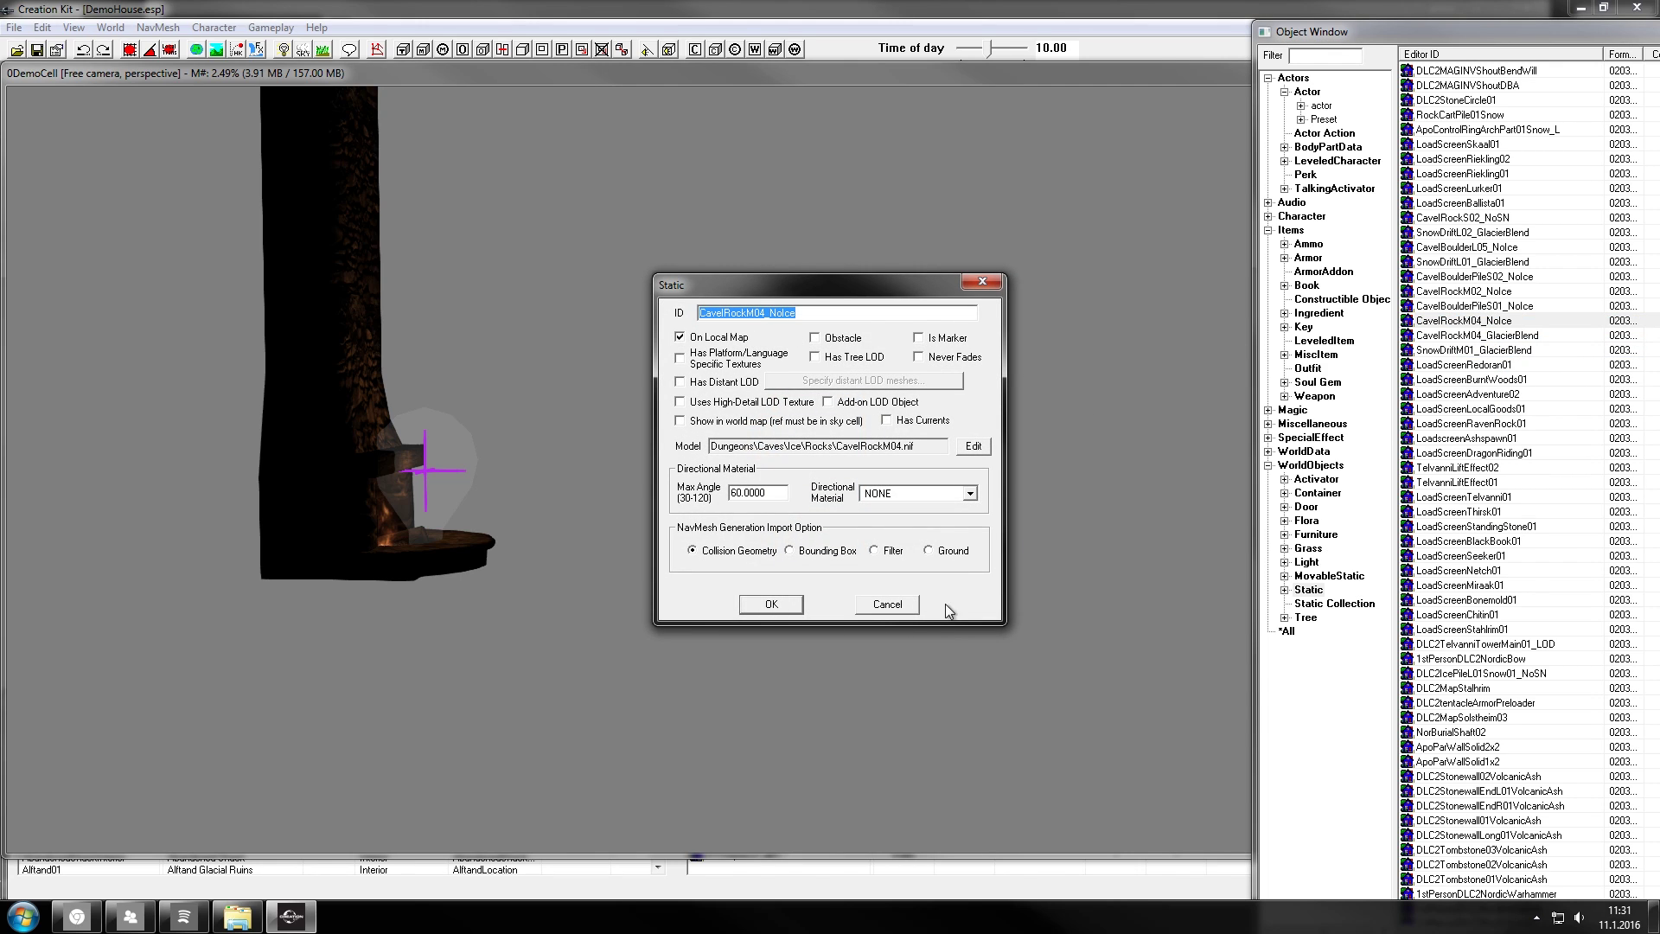
click(887, 603)
View the blank form for a new static object and dismiss it without creating one.
right_click(1464, 202)
click(1504, 214)
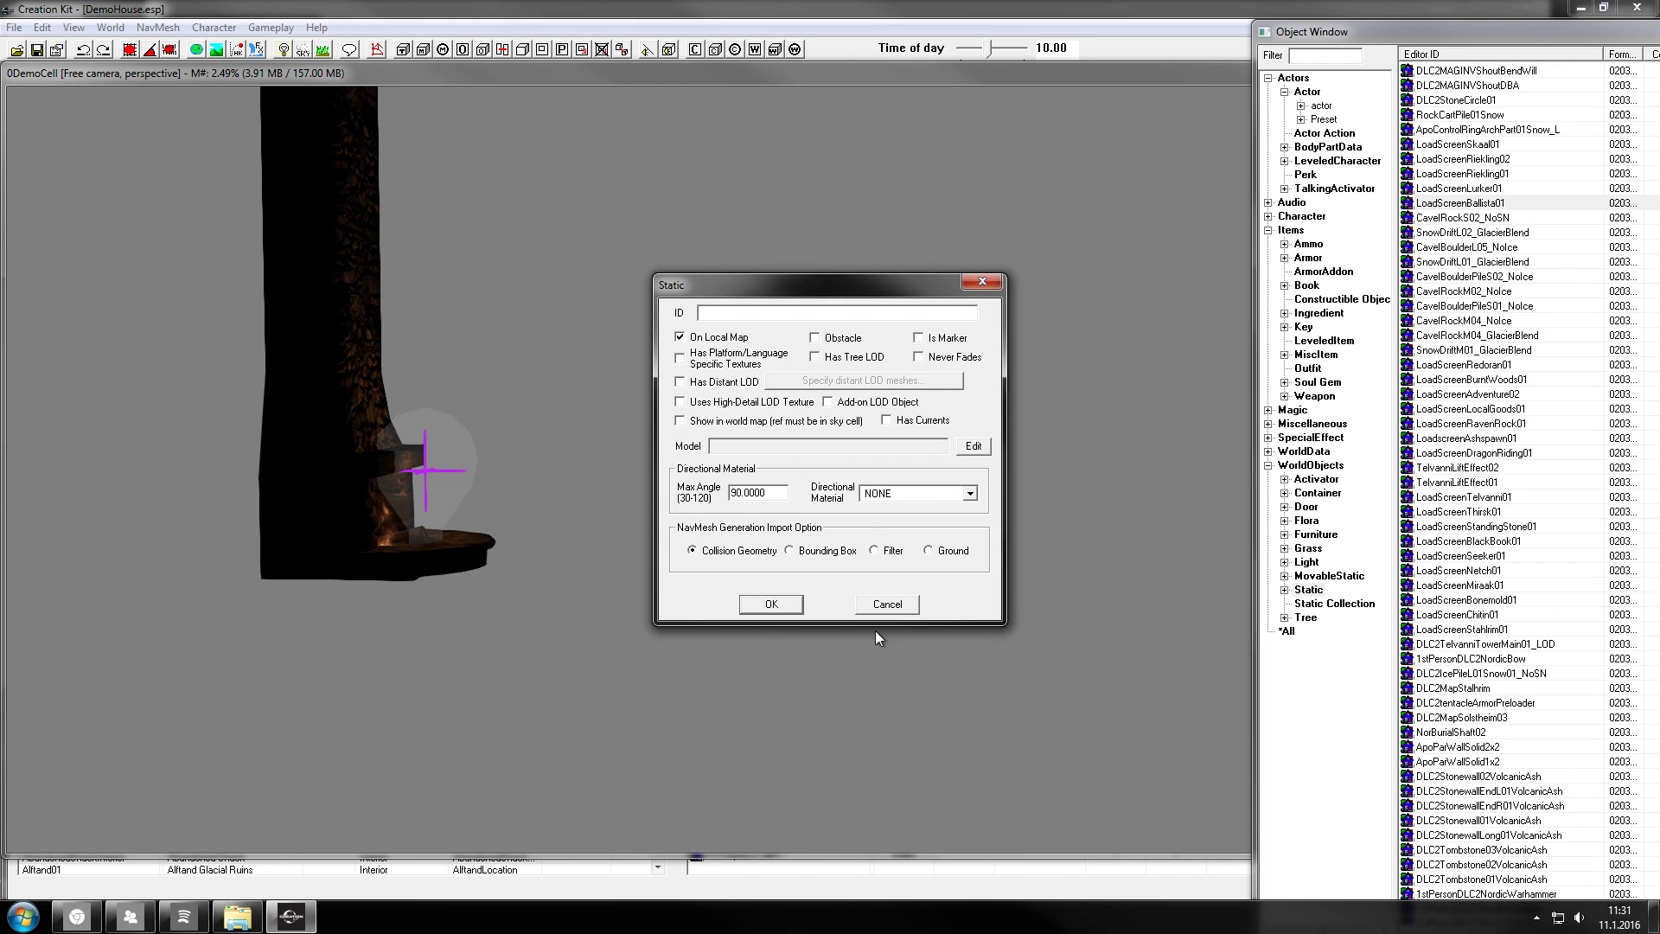
click(887, 603)
Switch to the file explorer and highlight the z_z_Eli_House NIF files in the Kraeten meshes folder.
click(238, 918)
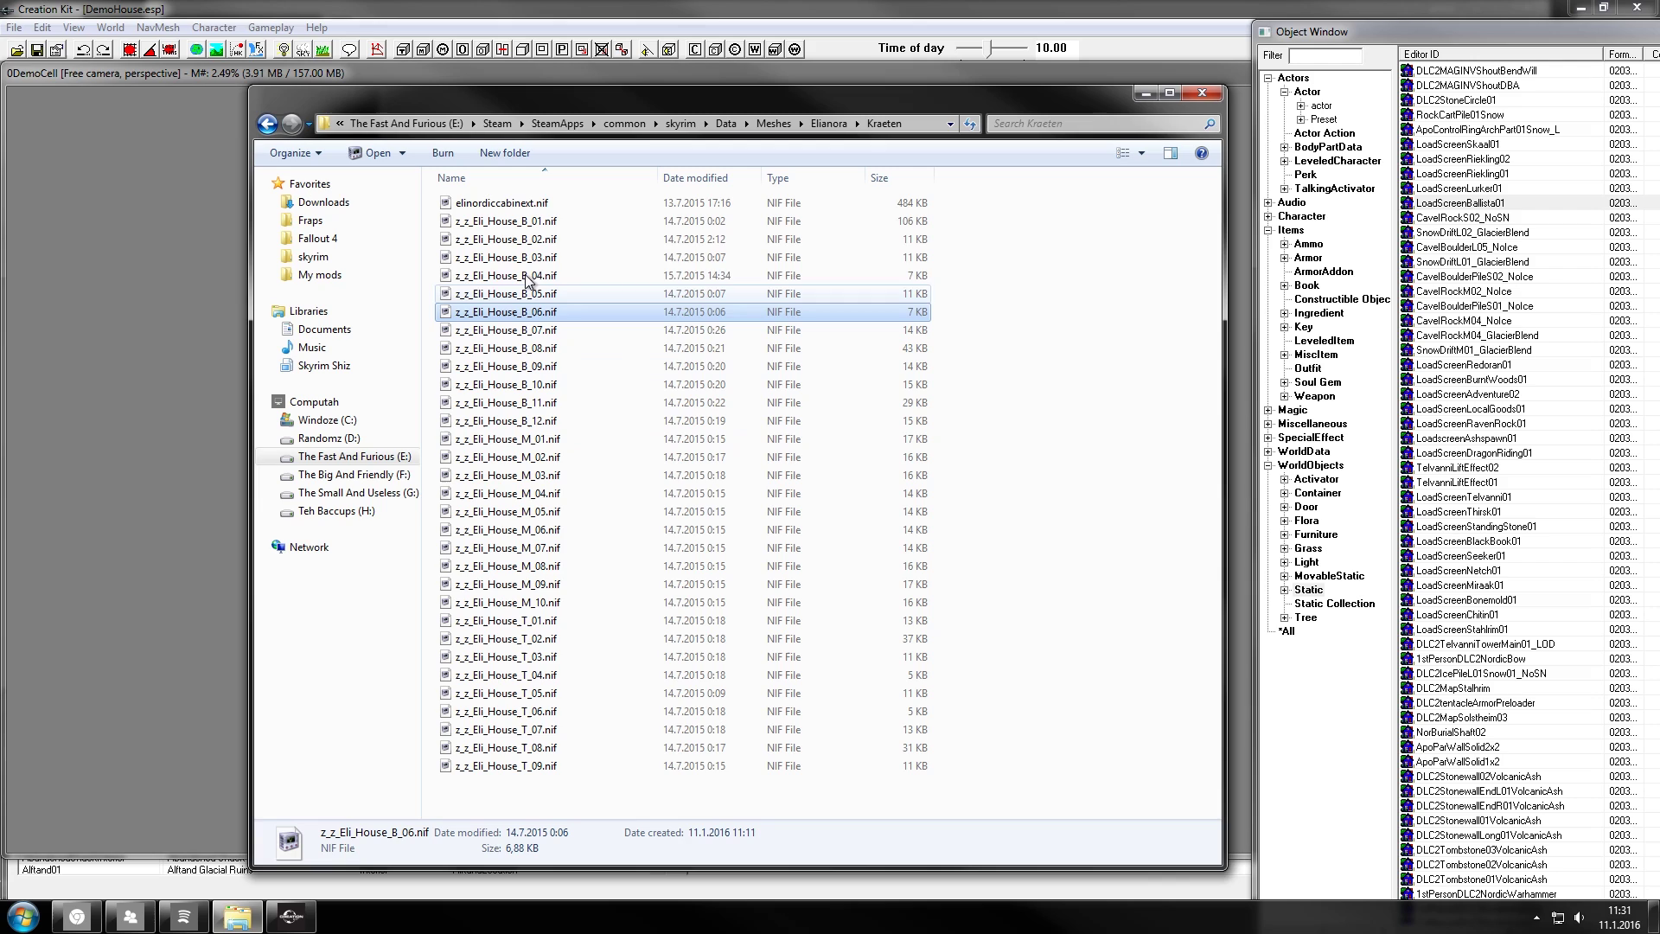
click(554, 221)
shift+click(512, 767)
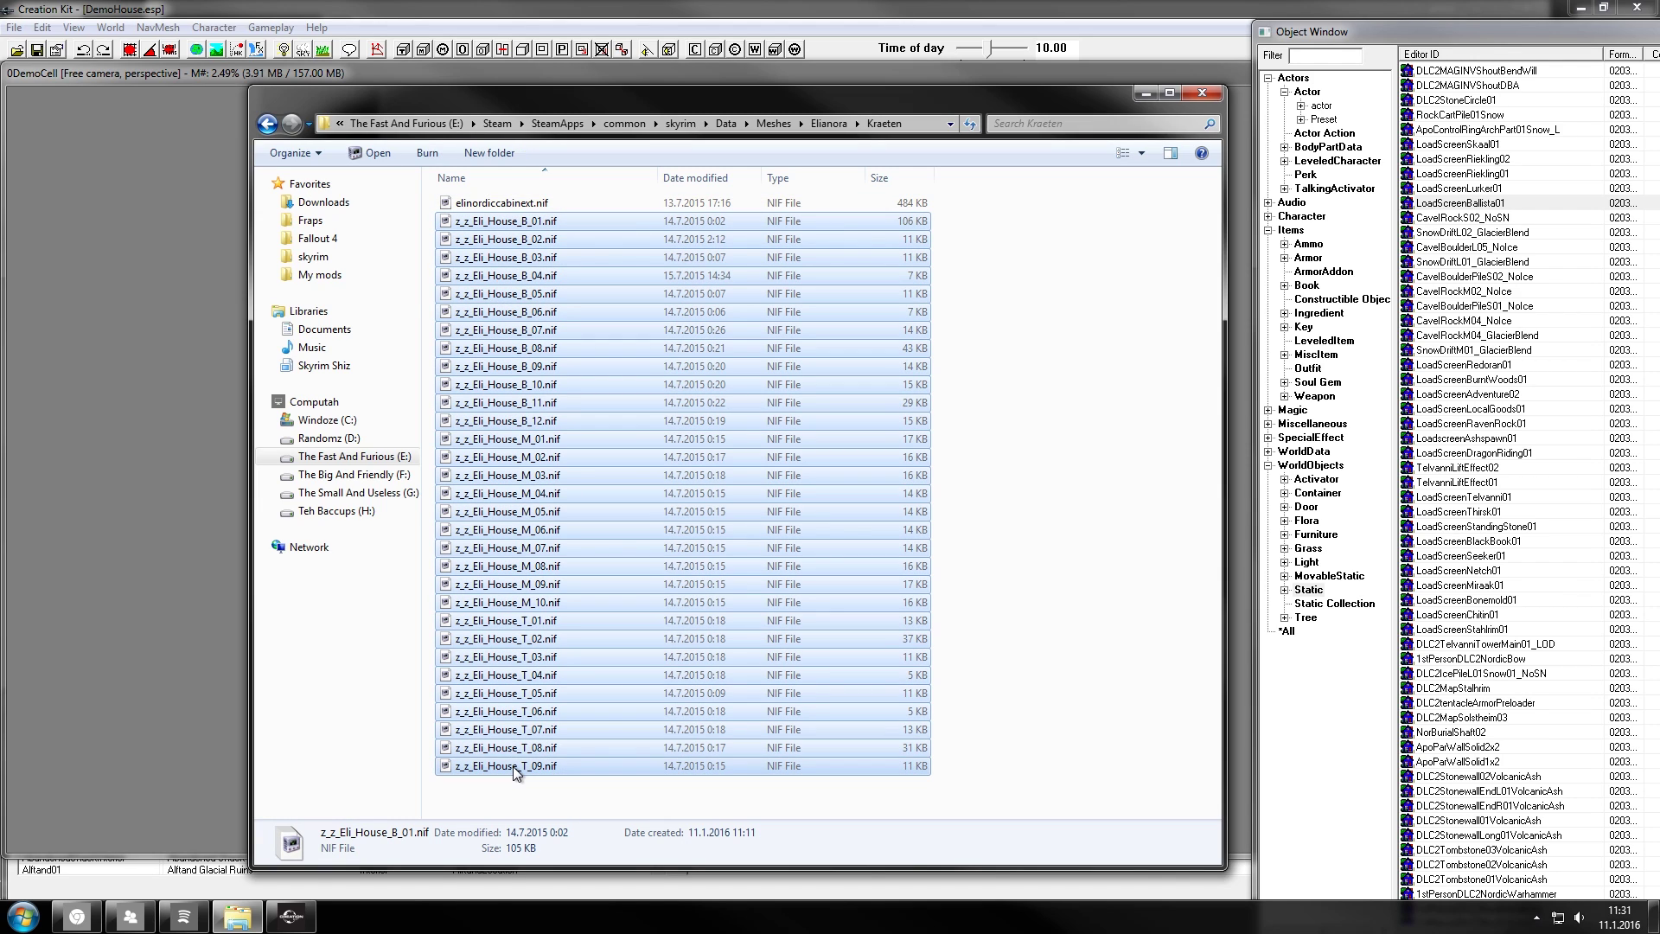
click(515, 223)
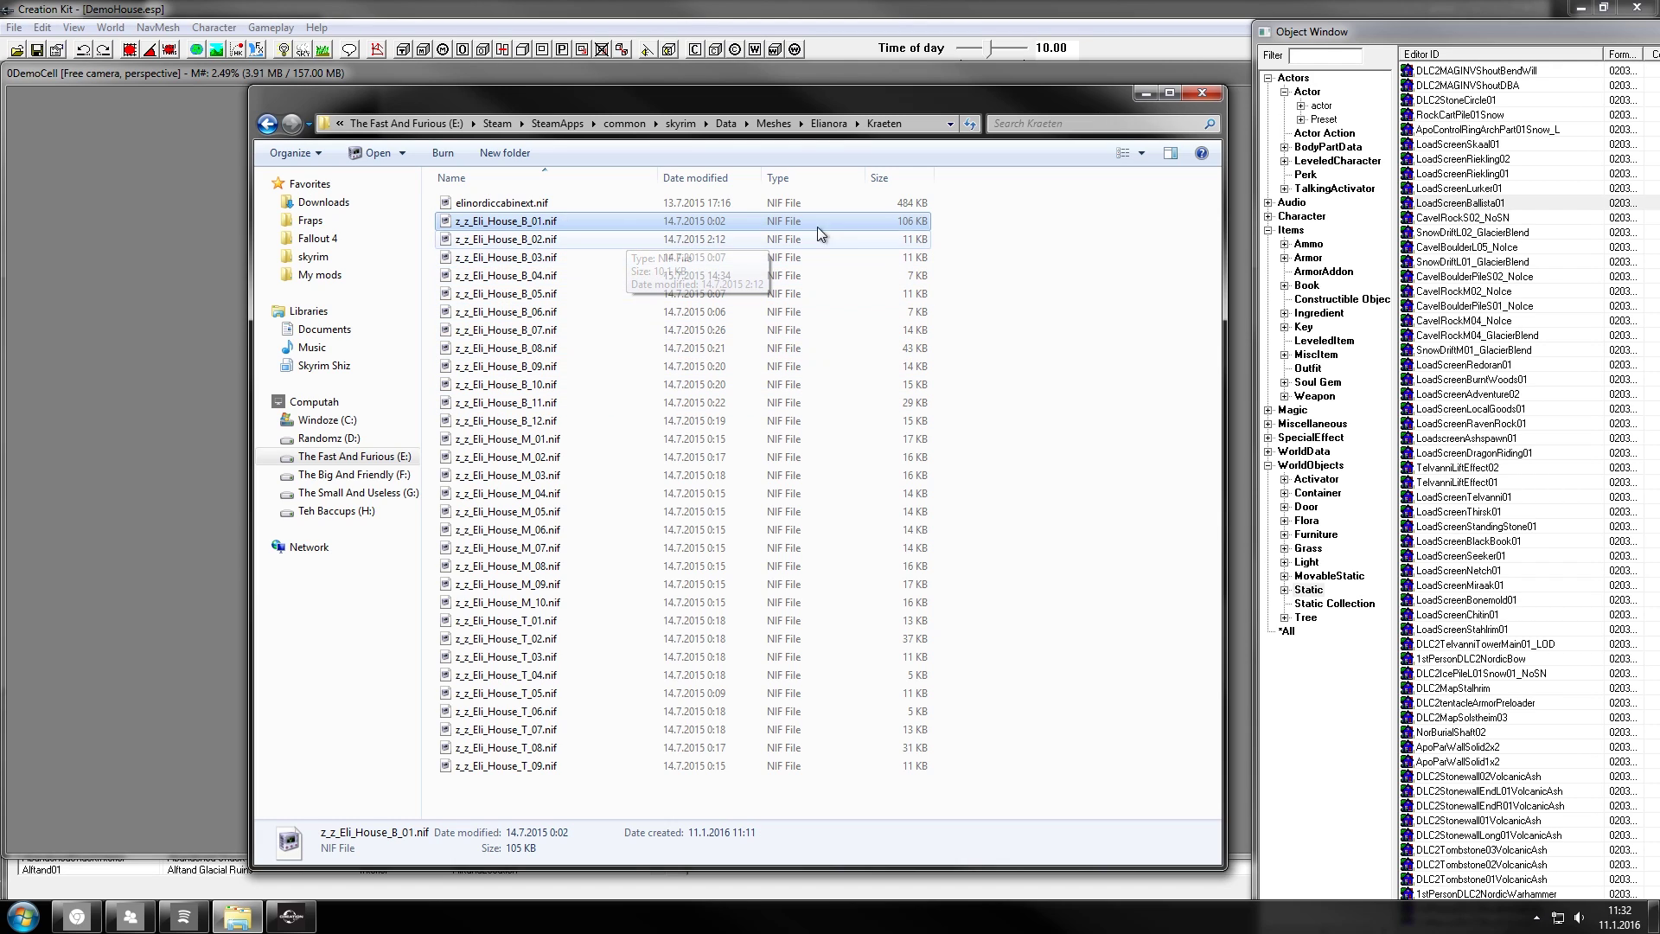
Review the folder path by going up through Elianora to Meshes and returning to the Kraeten folder.
click(828, 124)
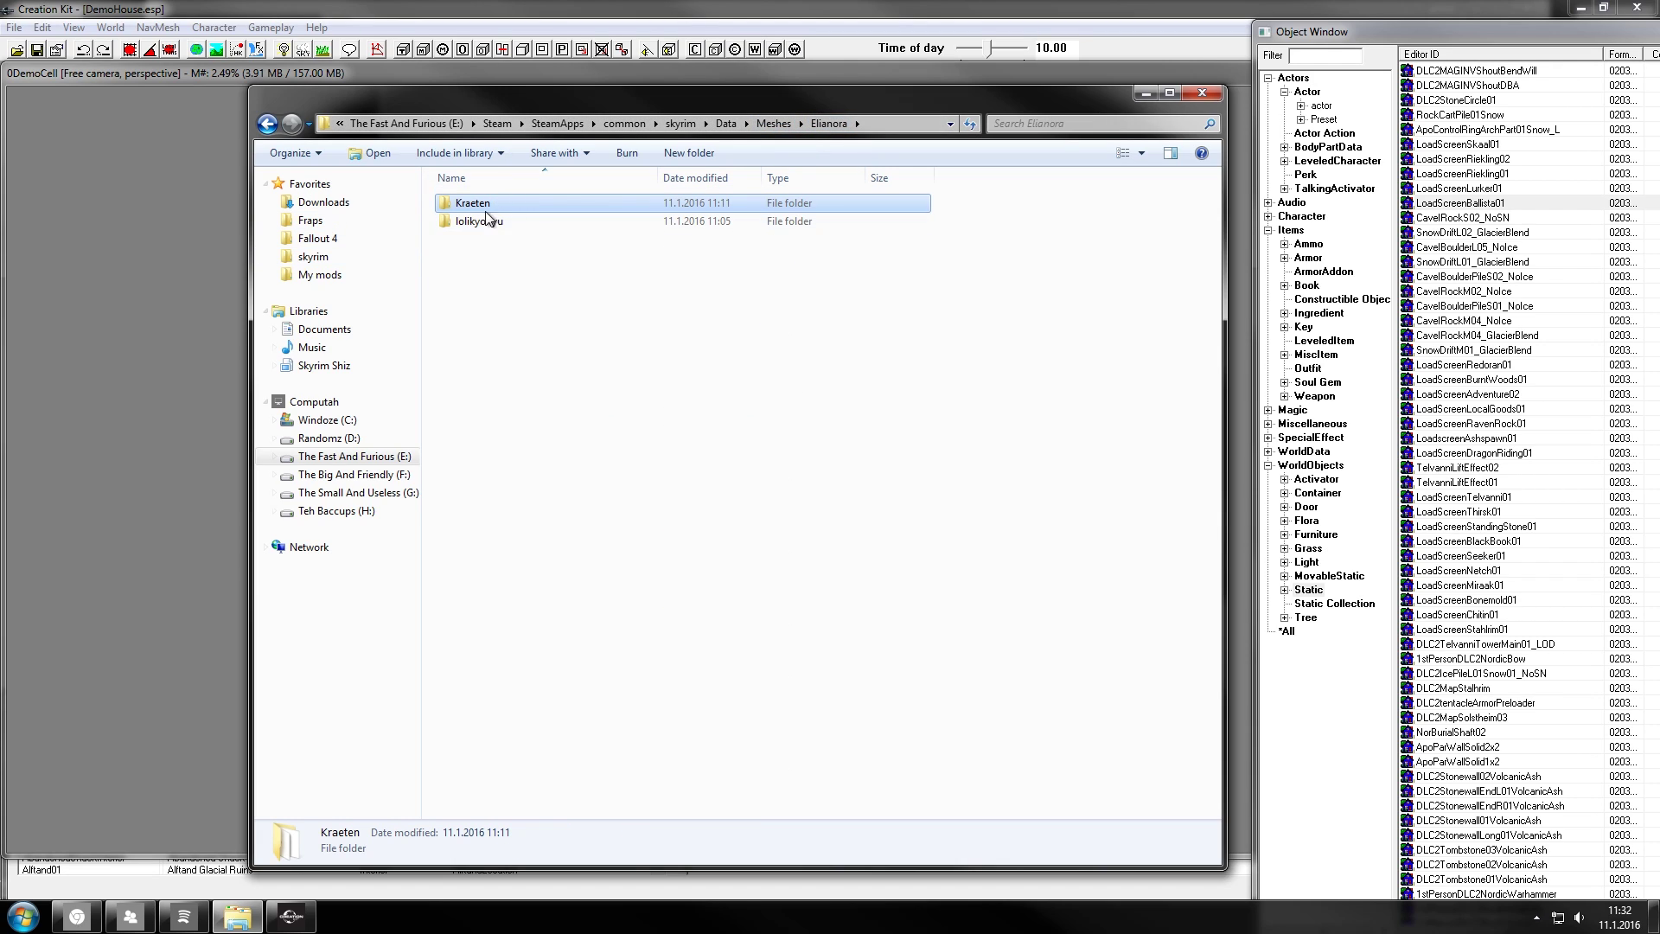
key(alt+Up)
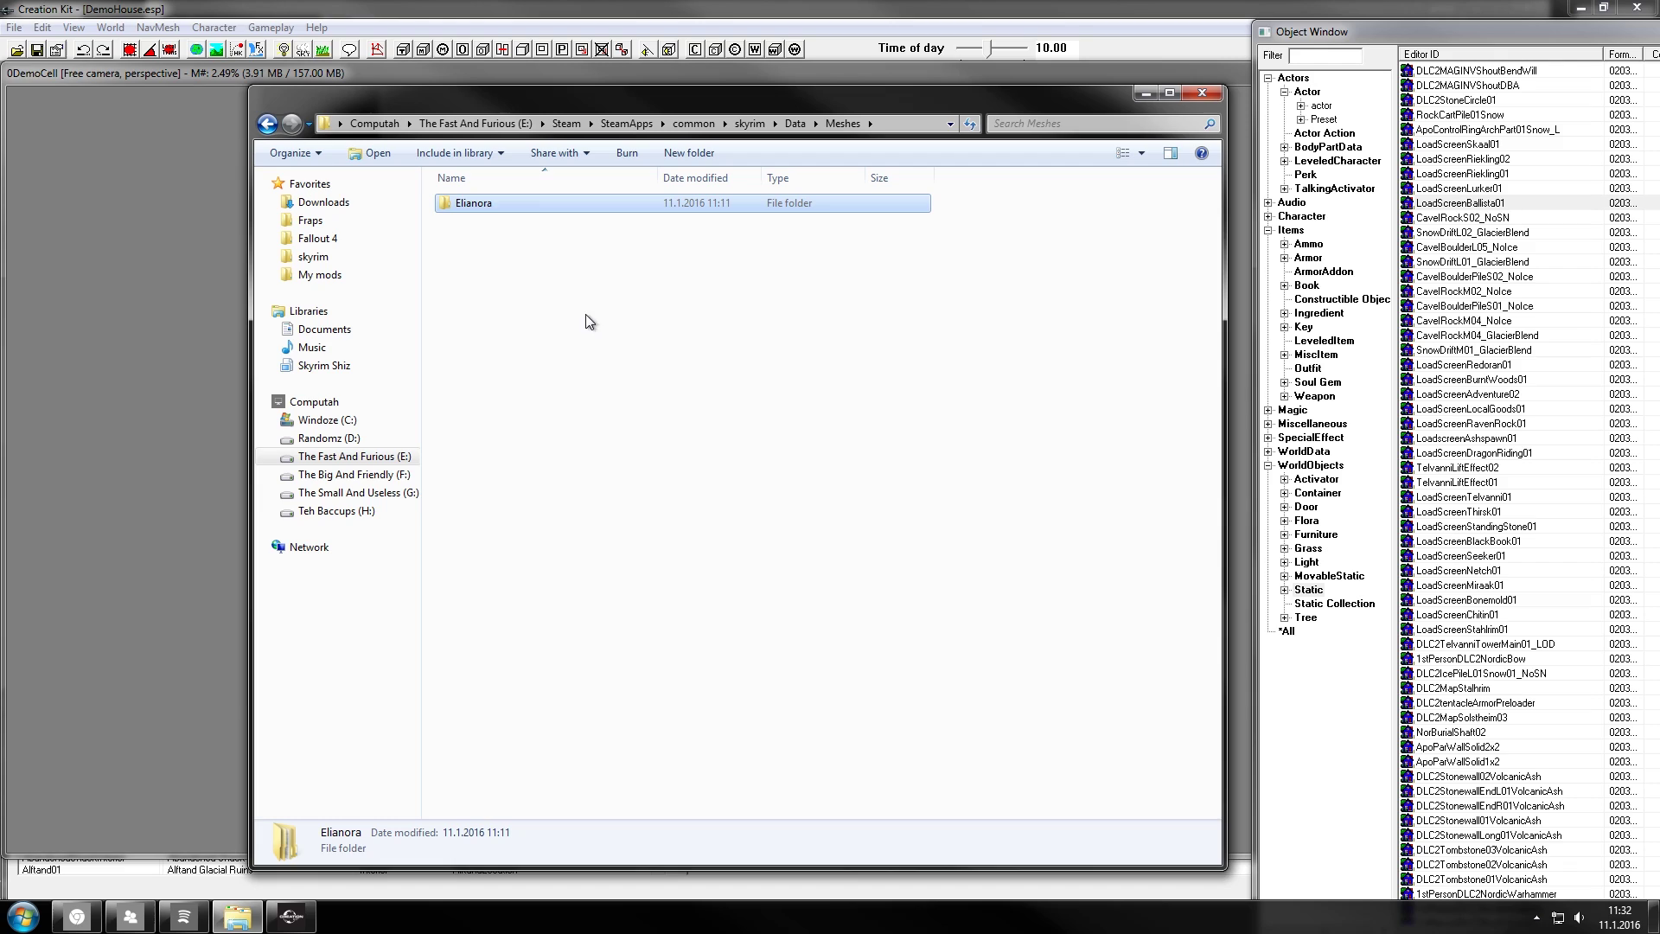
double_click(475, 206)
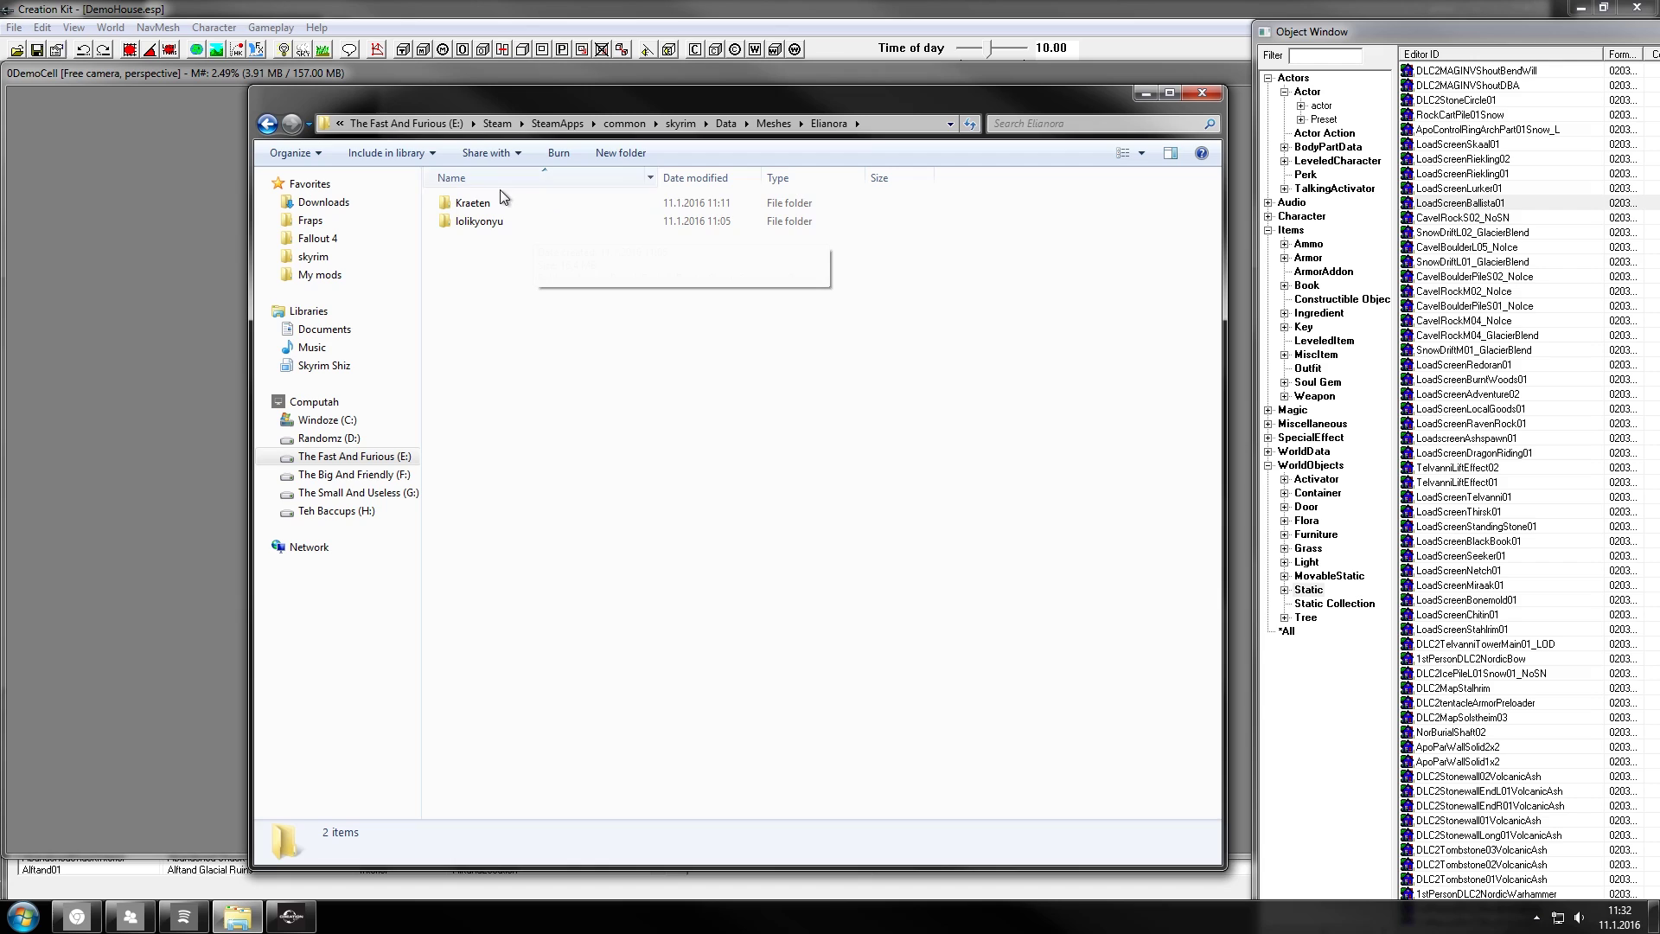
mouse_move(673, 264)
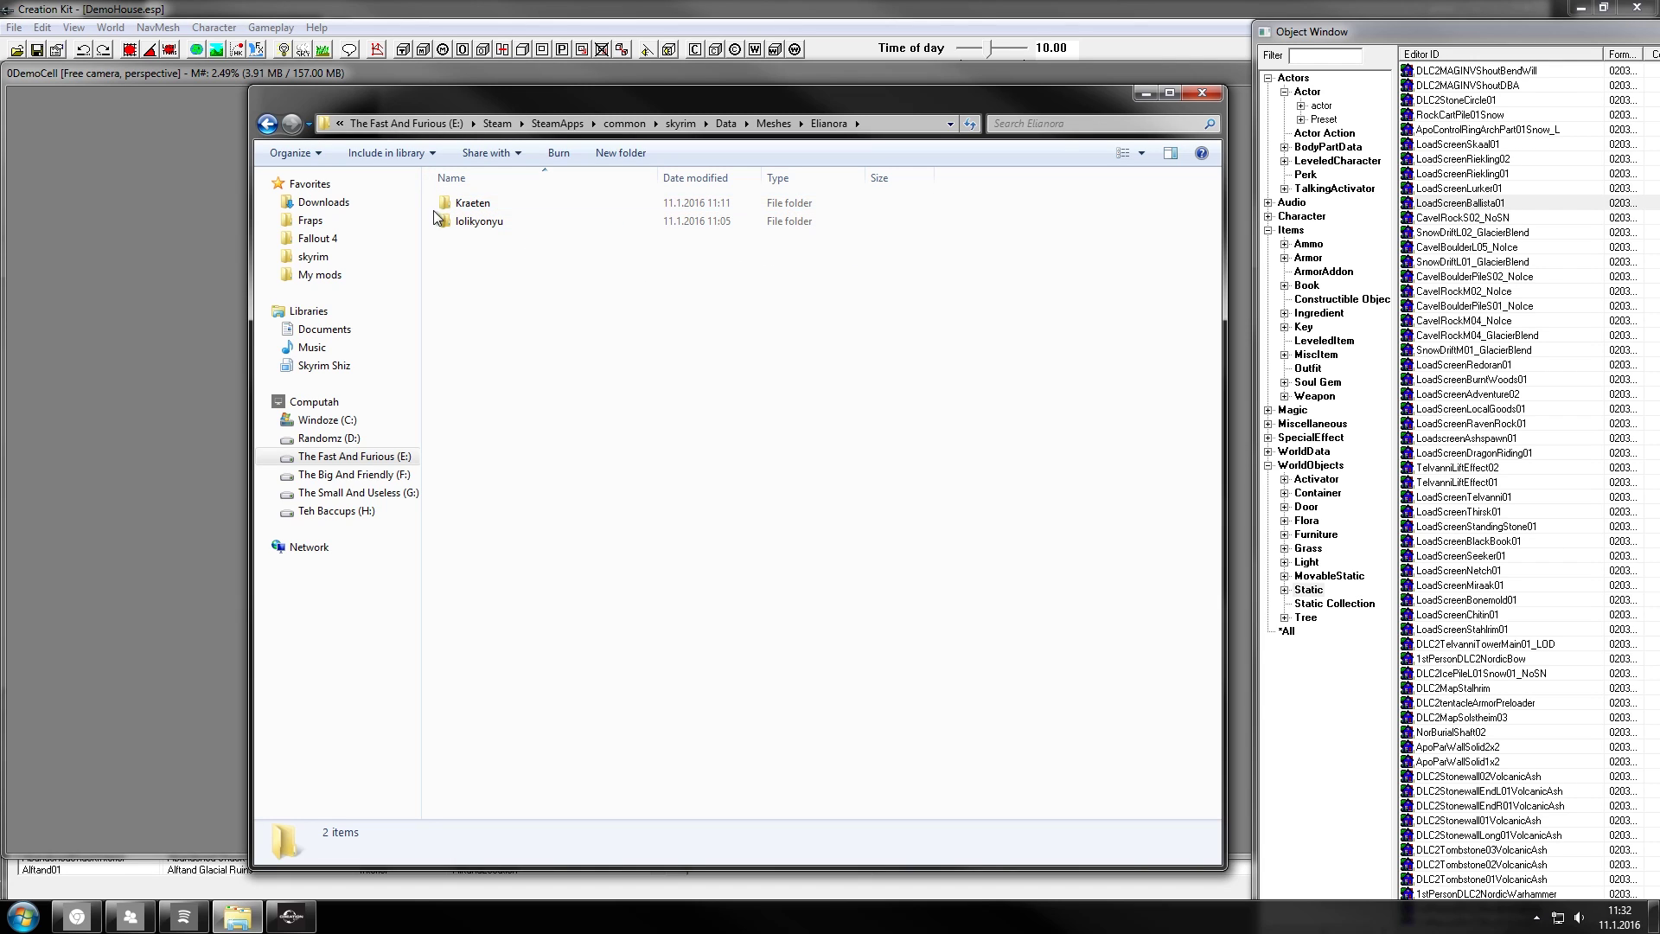
double_click(494, 202)
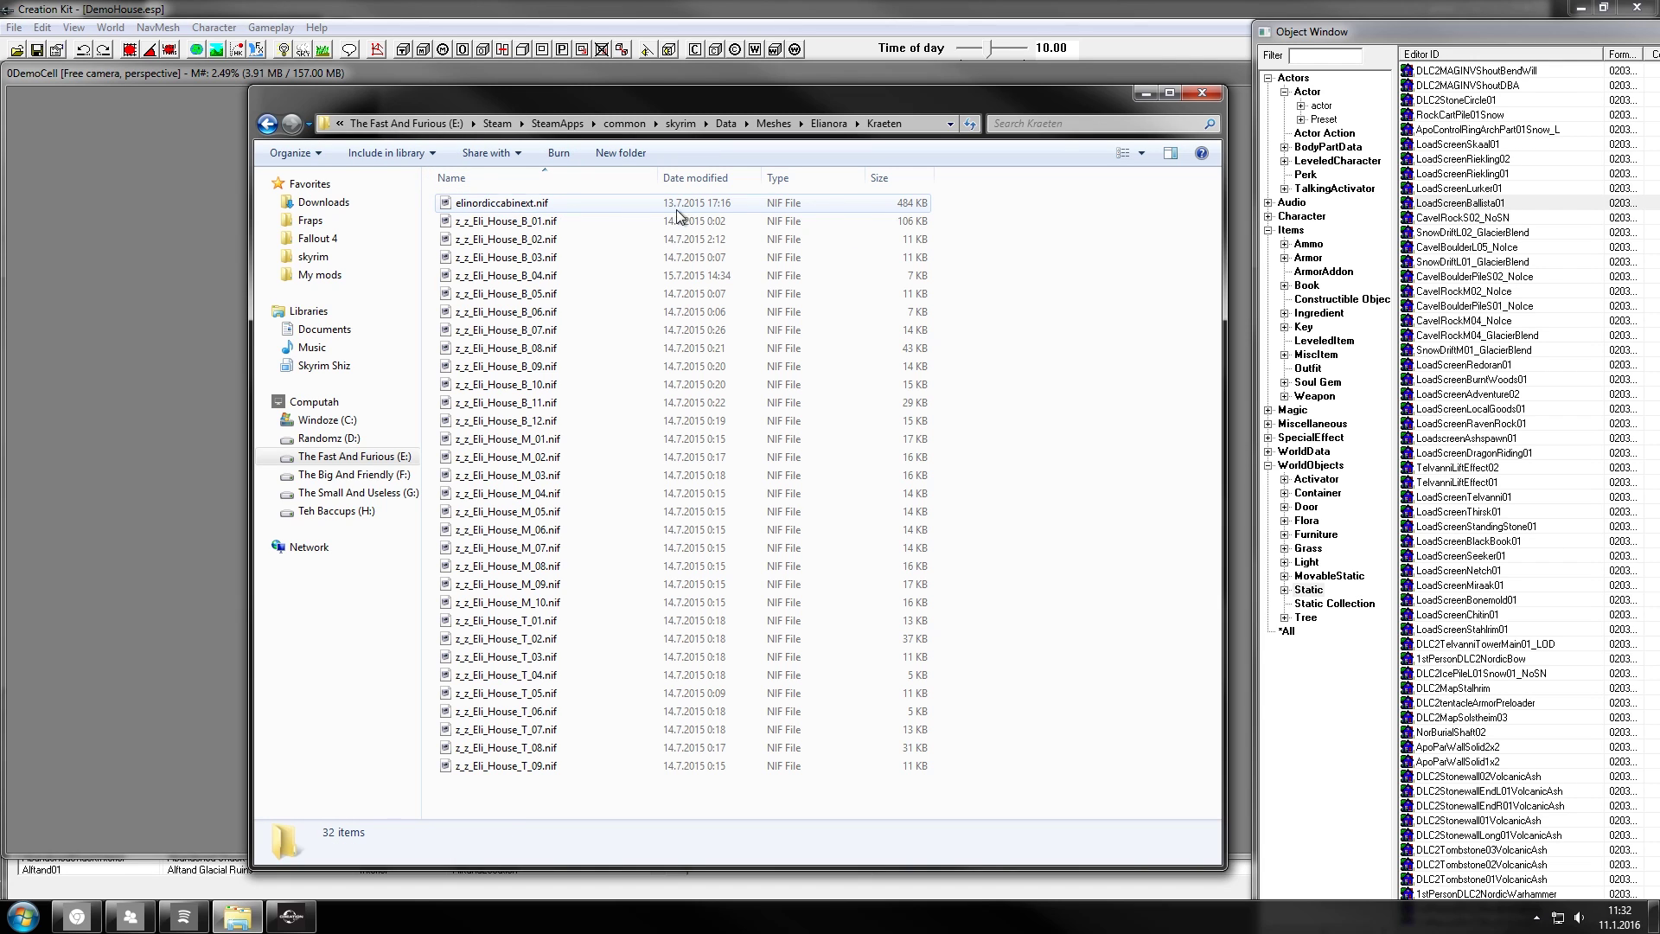
Open z_z_Eli_House_B_04.nif to inspect the mesh, and close the viewer again.
click(548, 220)
shift+click(544, 766)
double_click(524, 275)
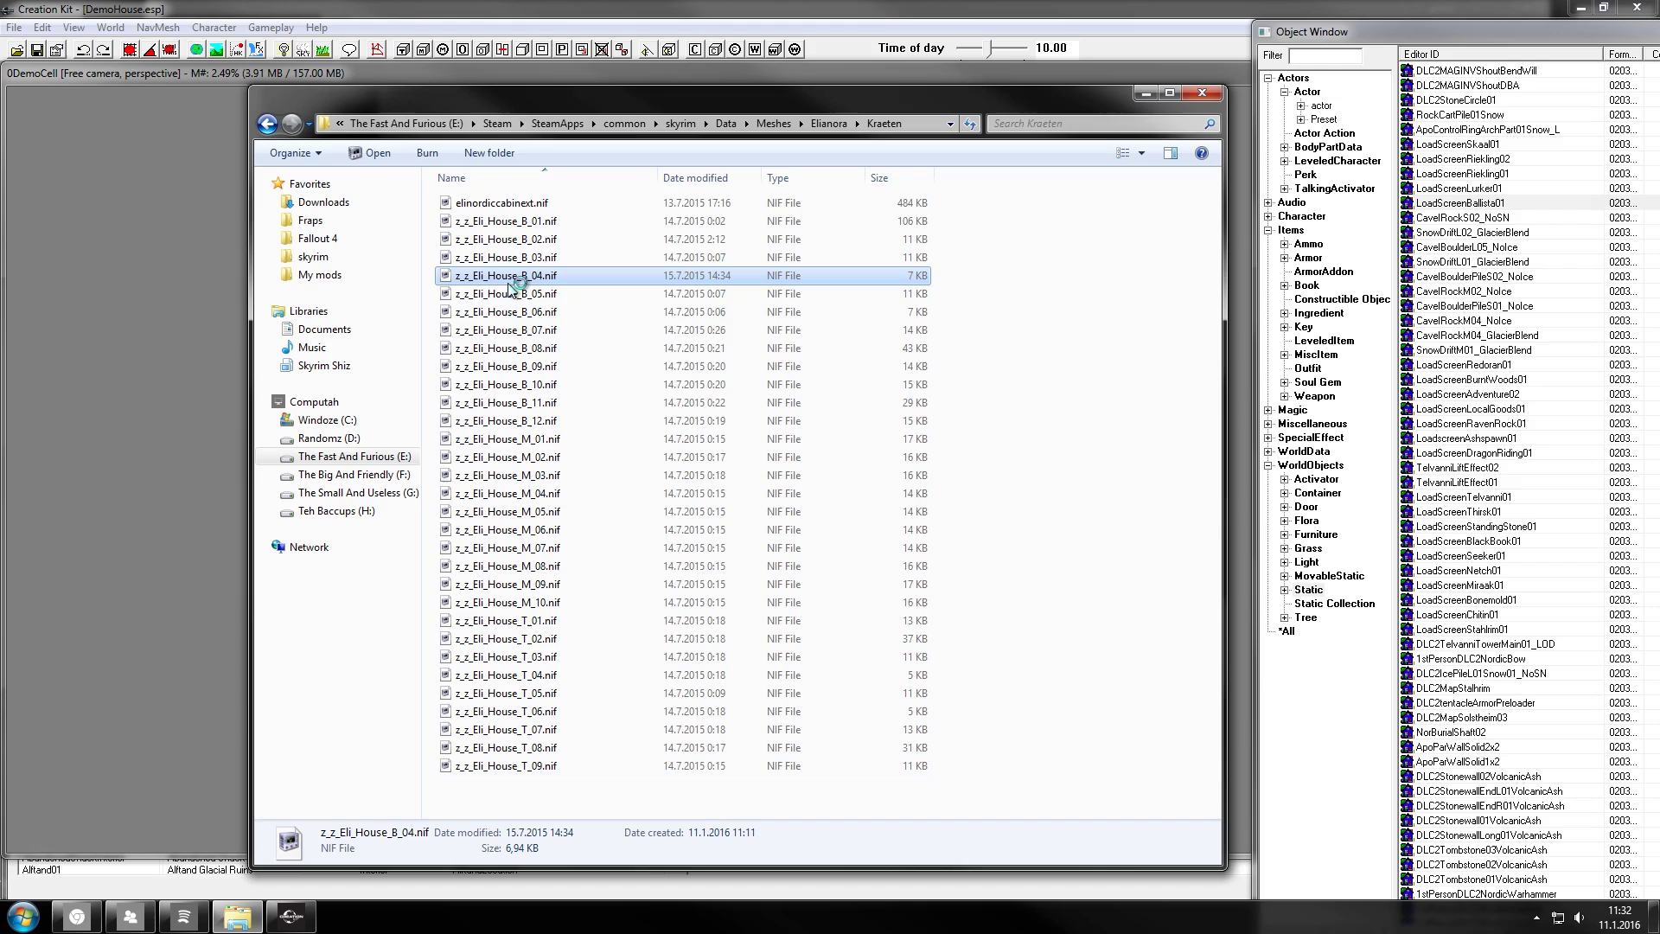
drag(963, 387, 1086, 244)
click(1450, 10)
Import all meshes from z_z_Eli_House_B_01.nif to z_z_Eli_House_T_09.nif into the Creation Kit's Static object list.
click(506, 221)
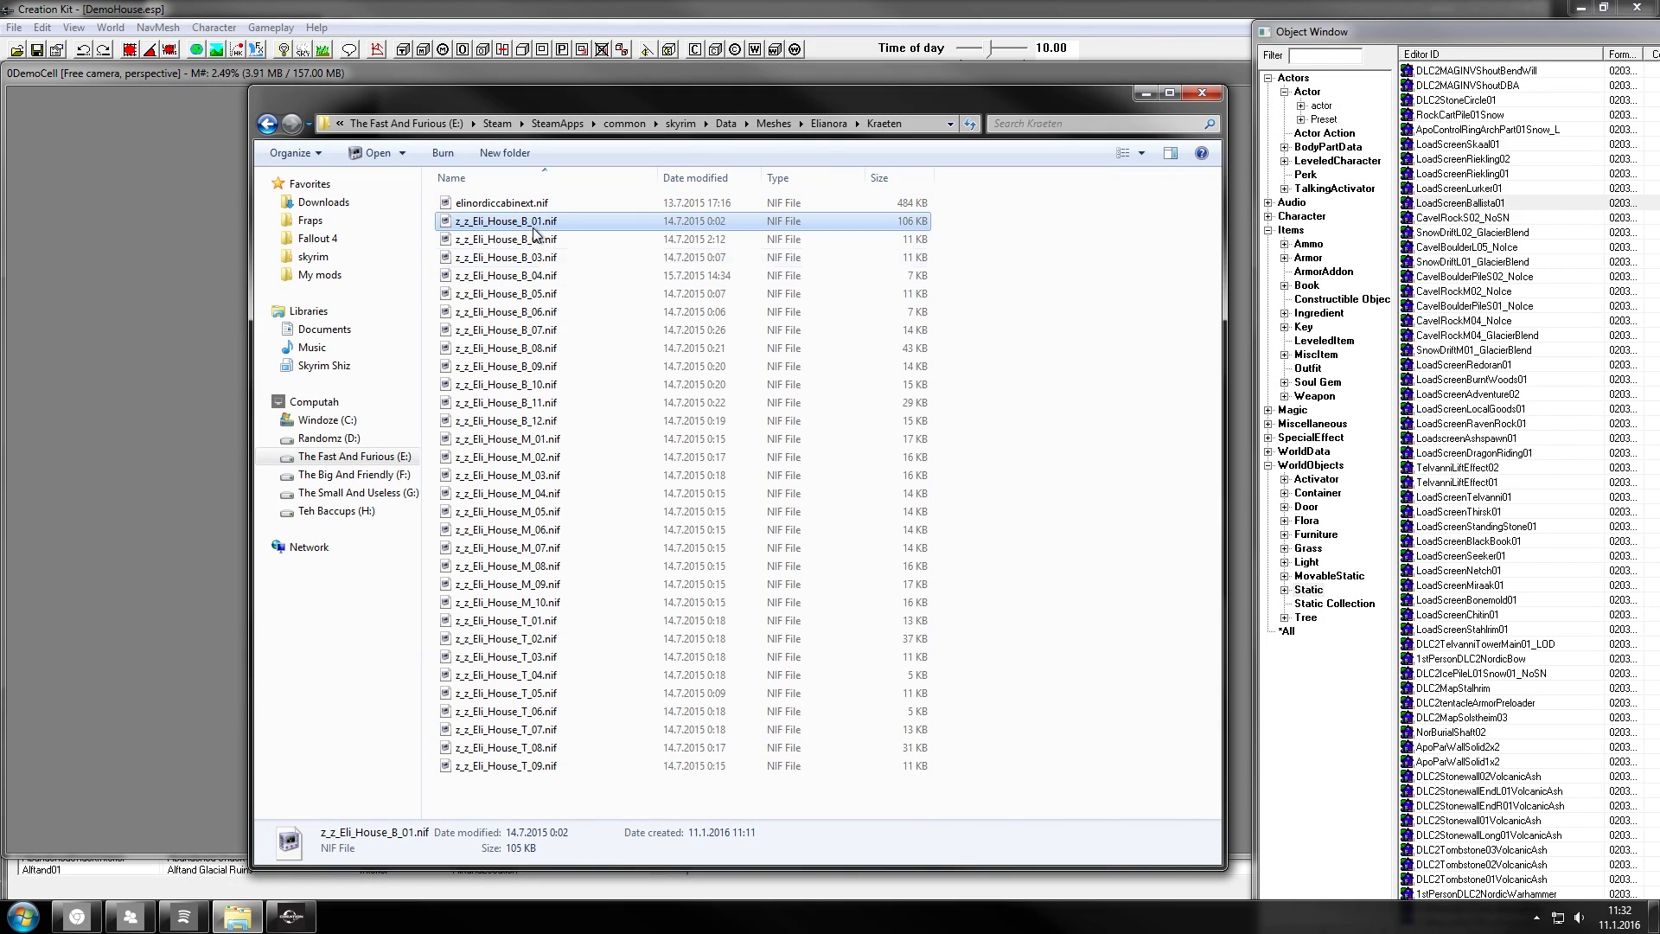
shift+click(558, 766)
drag(510, 442, 612, 458)
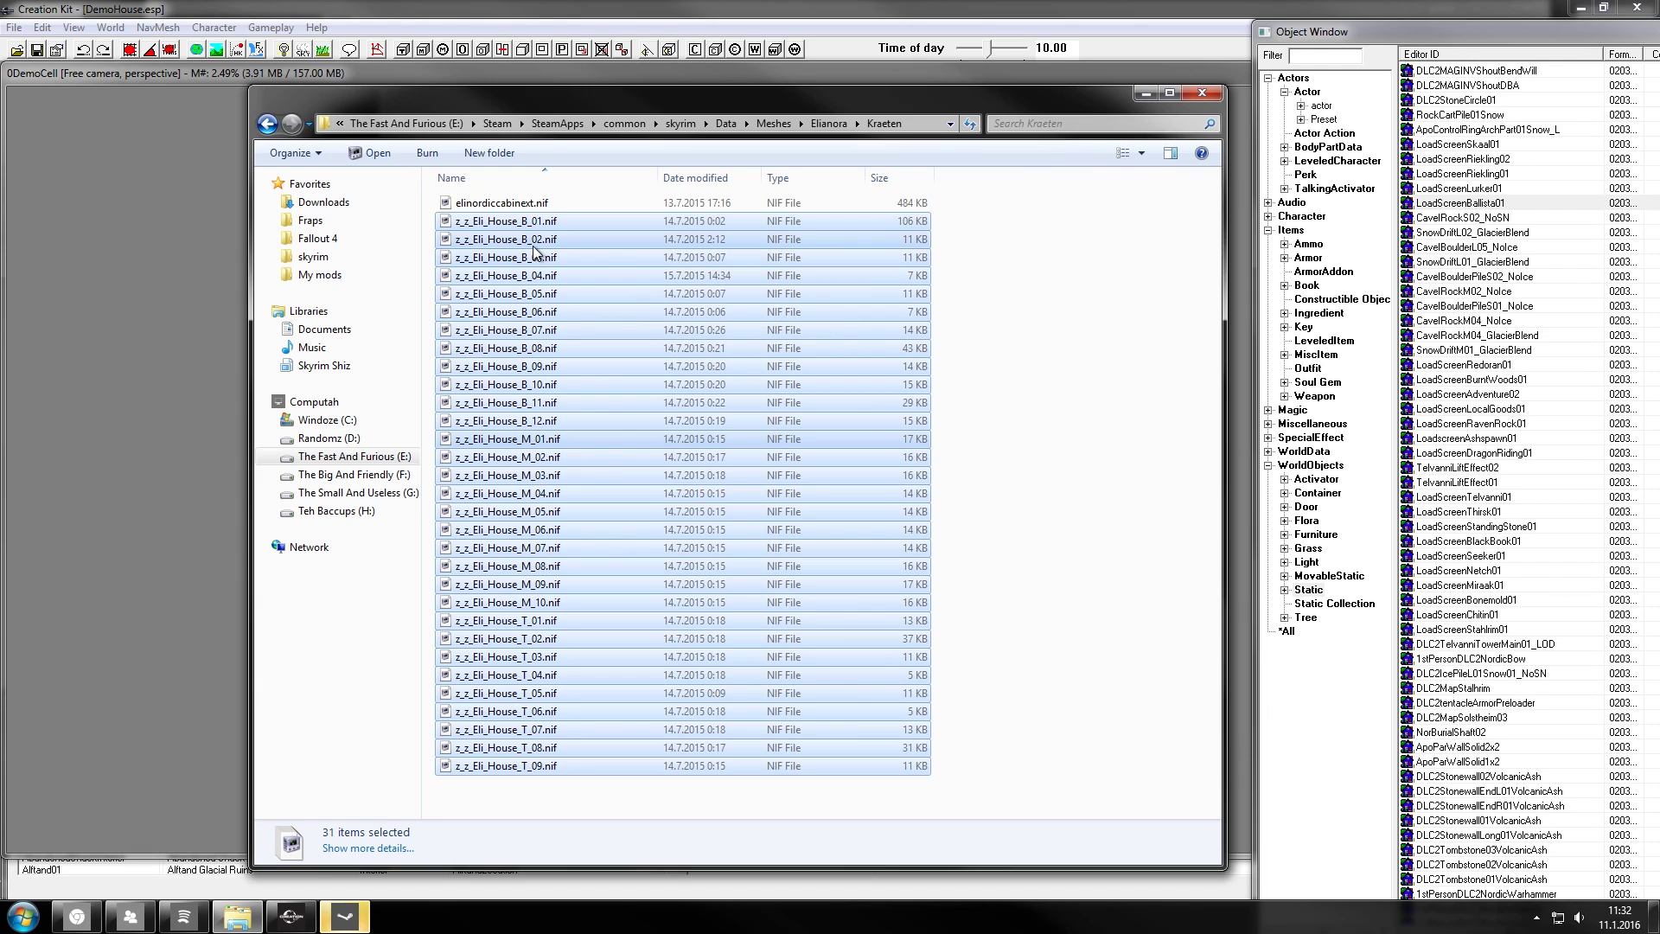
click(542, 223)
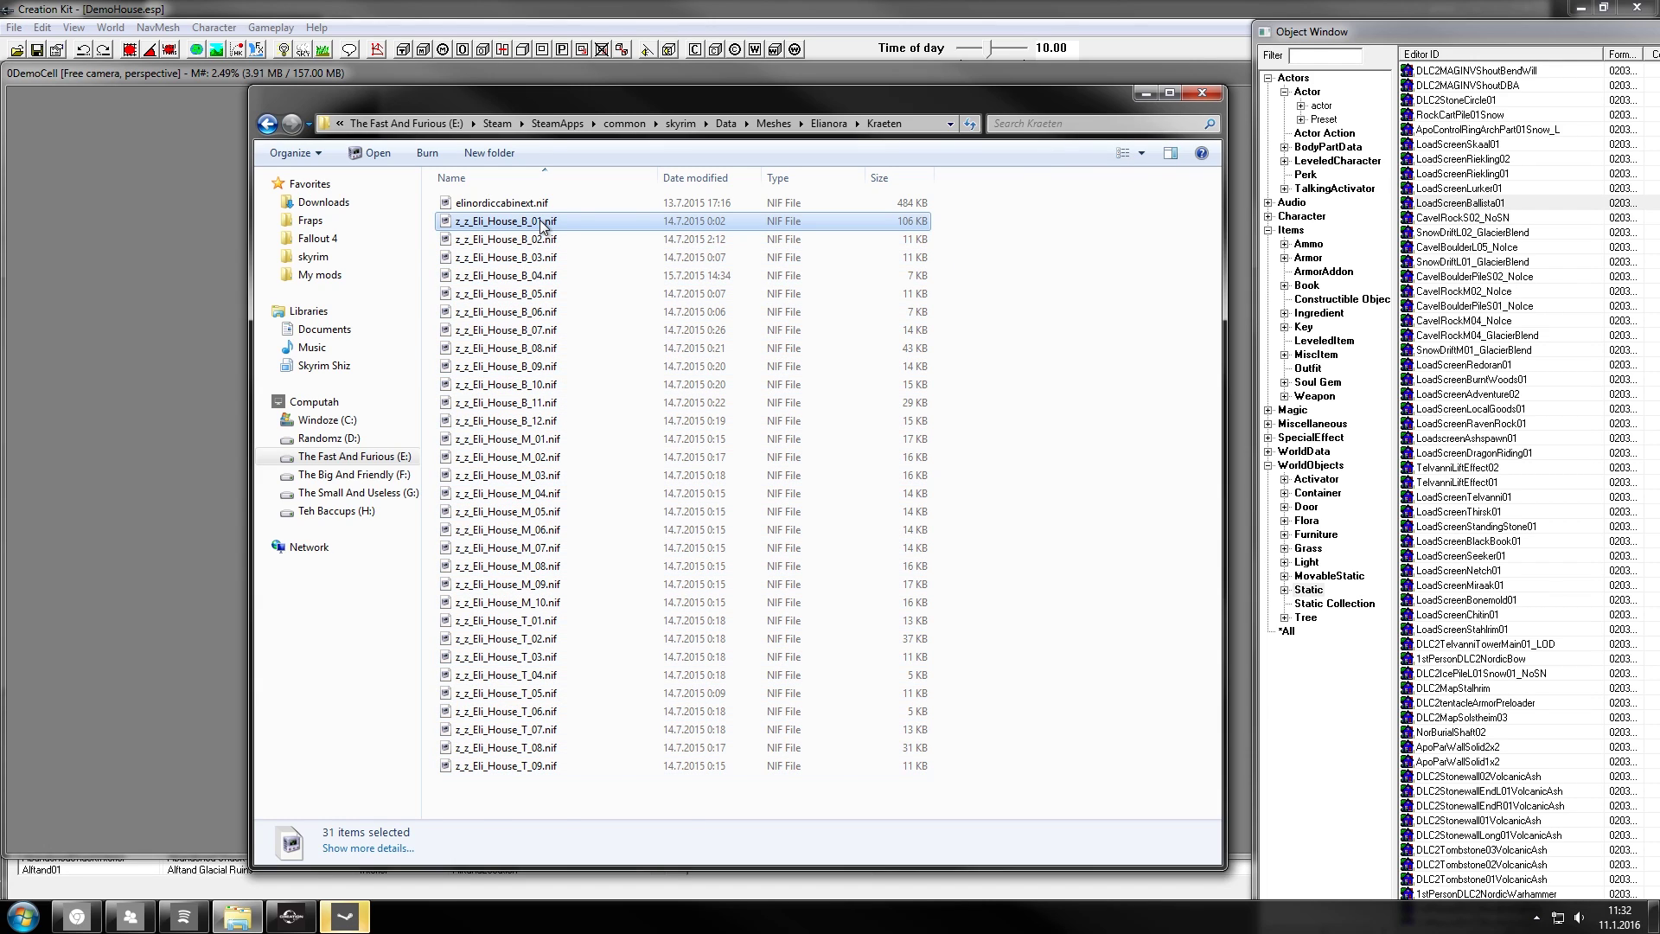
shift+click(547, 768)
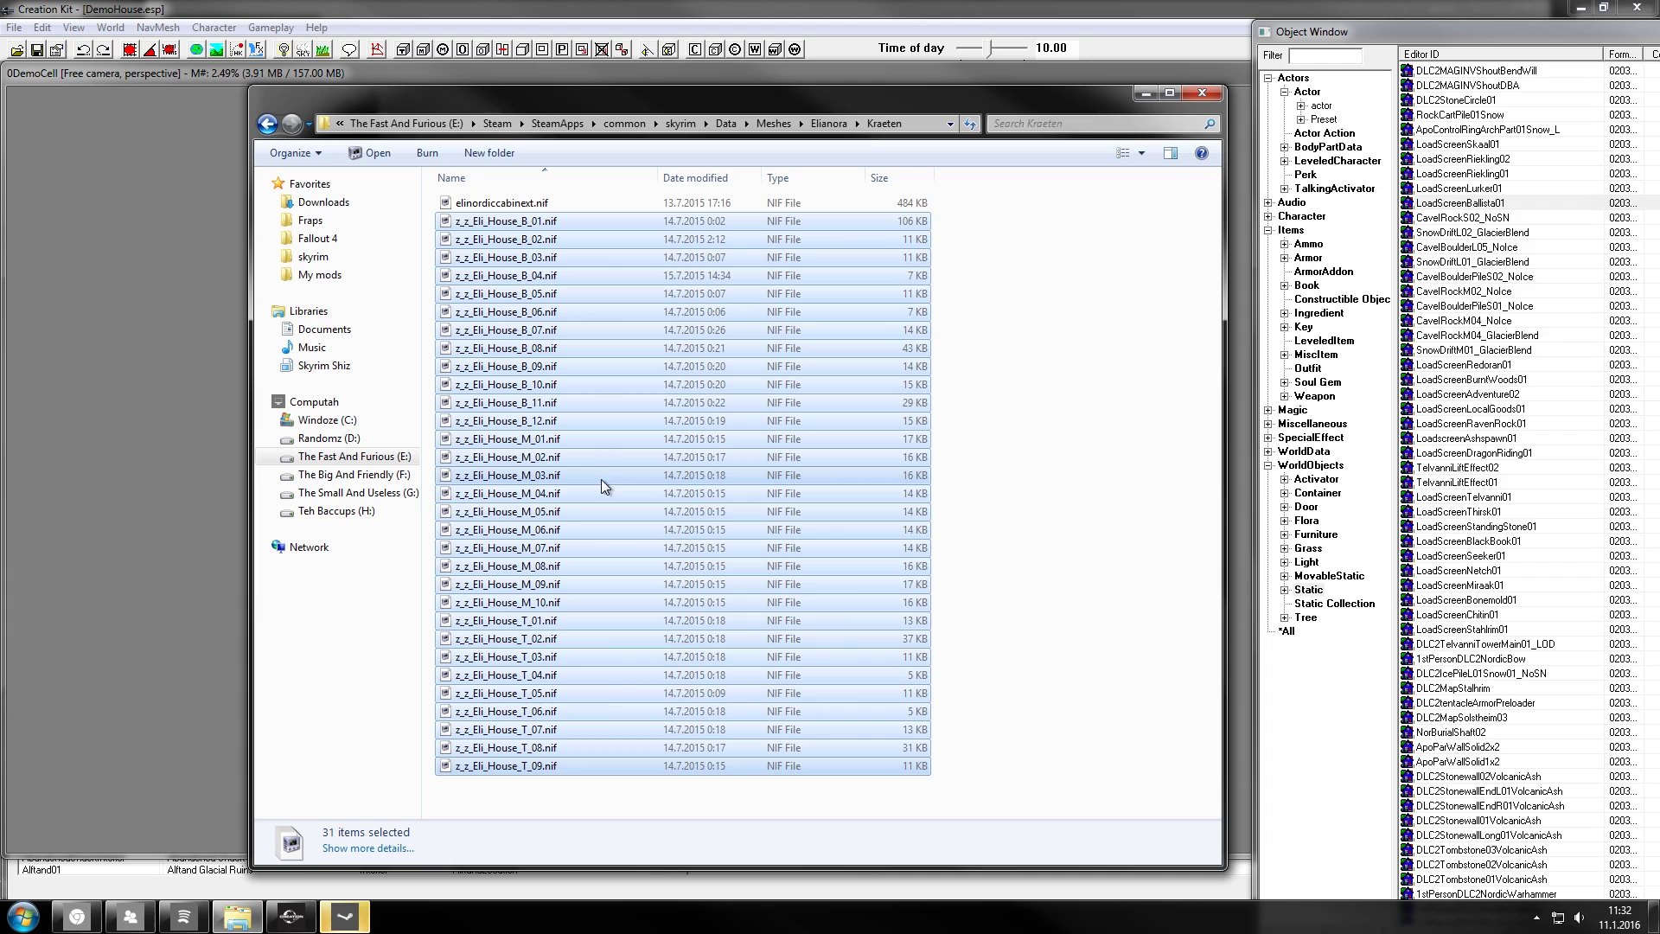
drag(467, 363, 1487, 204)
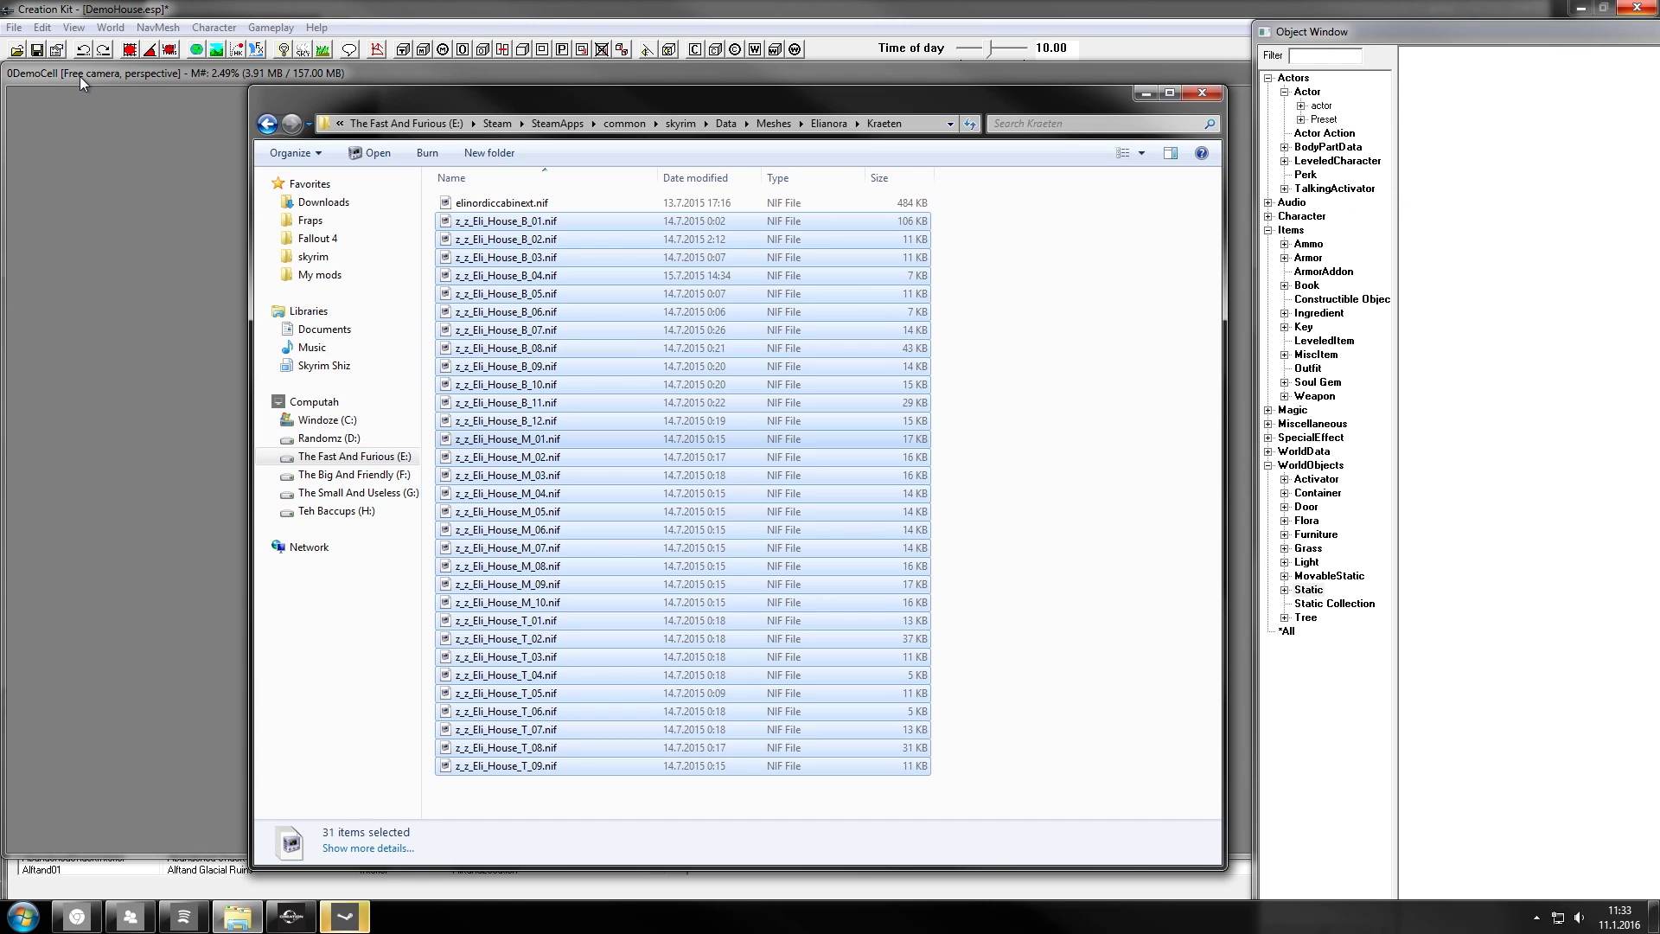
Open z_z_Eli_House_B_07.nif in NifSkope and inspect the house mesh from another angle.
click(107, 76)
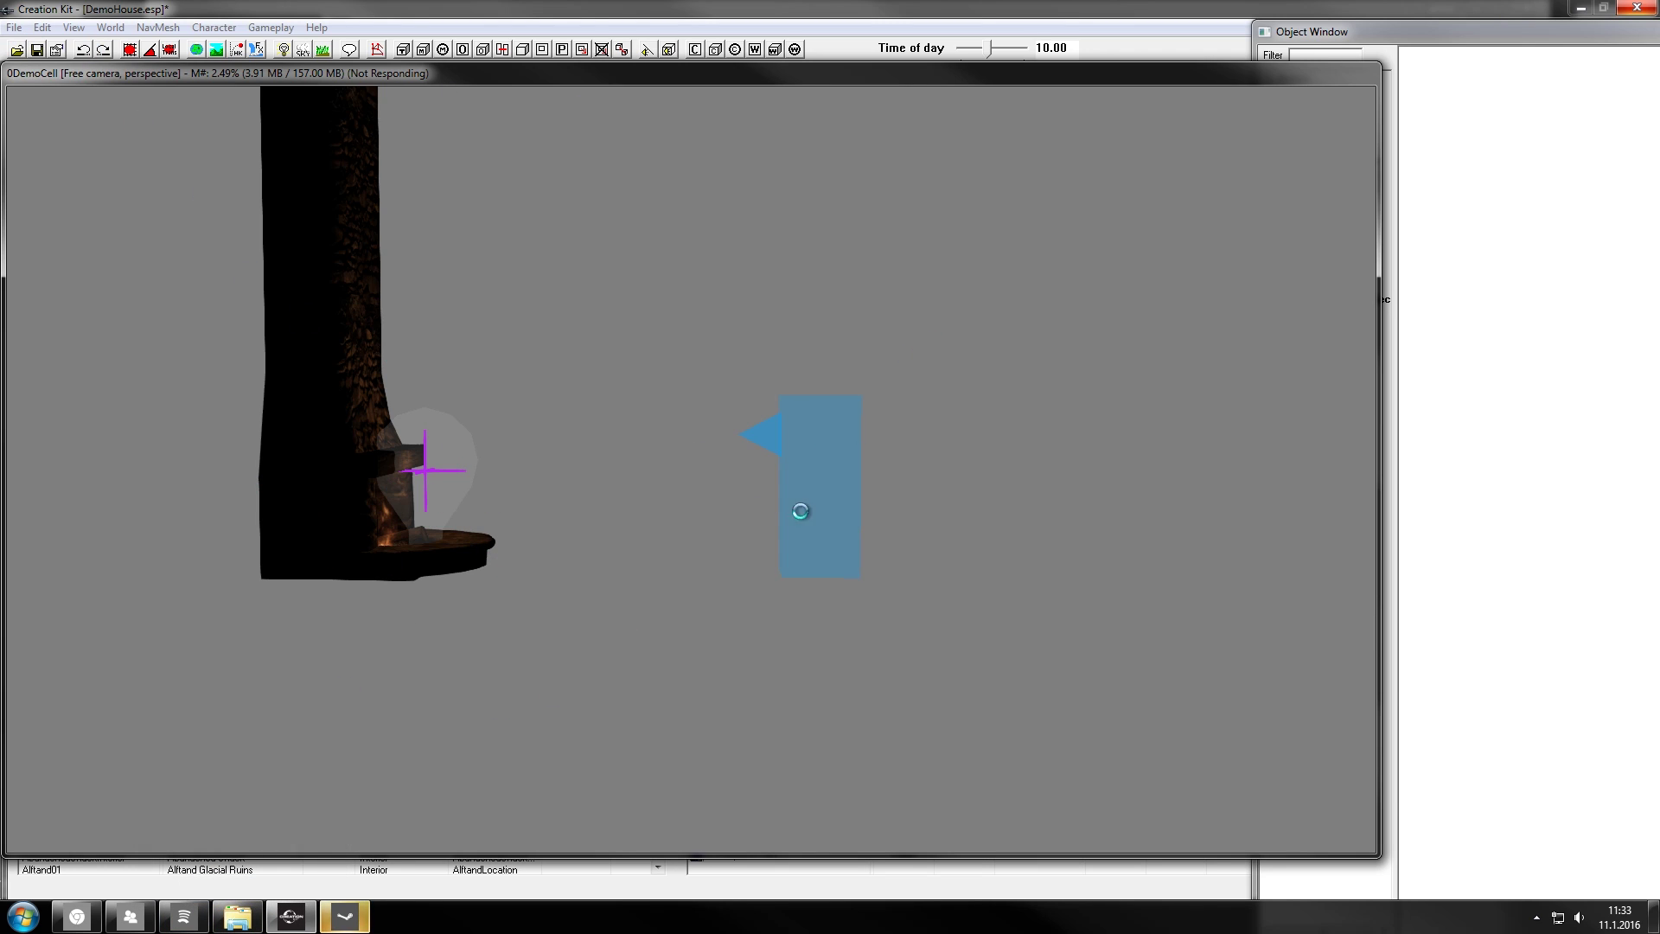
click(237, 915)
click(550, 330)
double_click(550, 330)
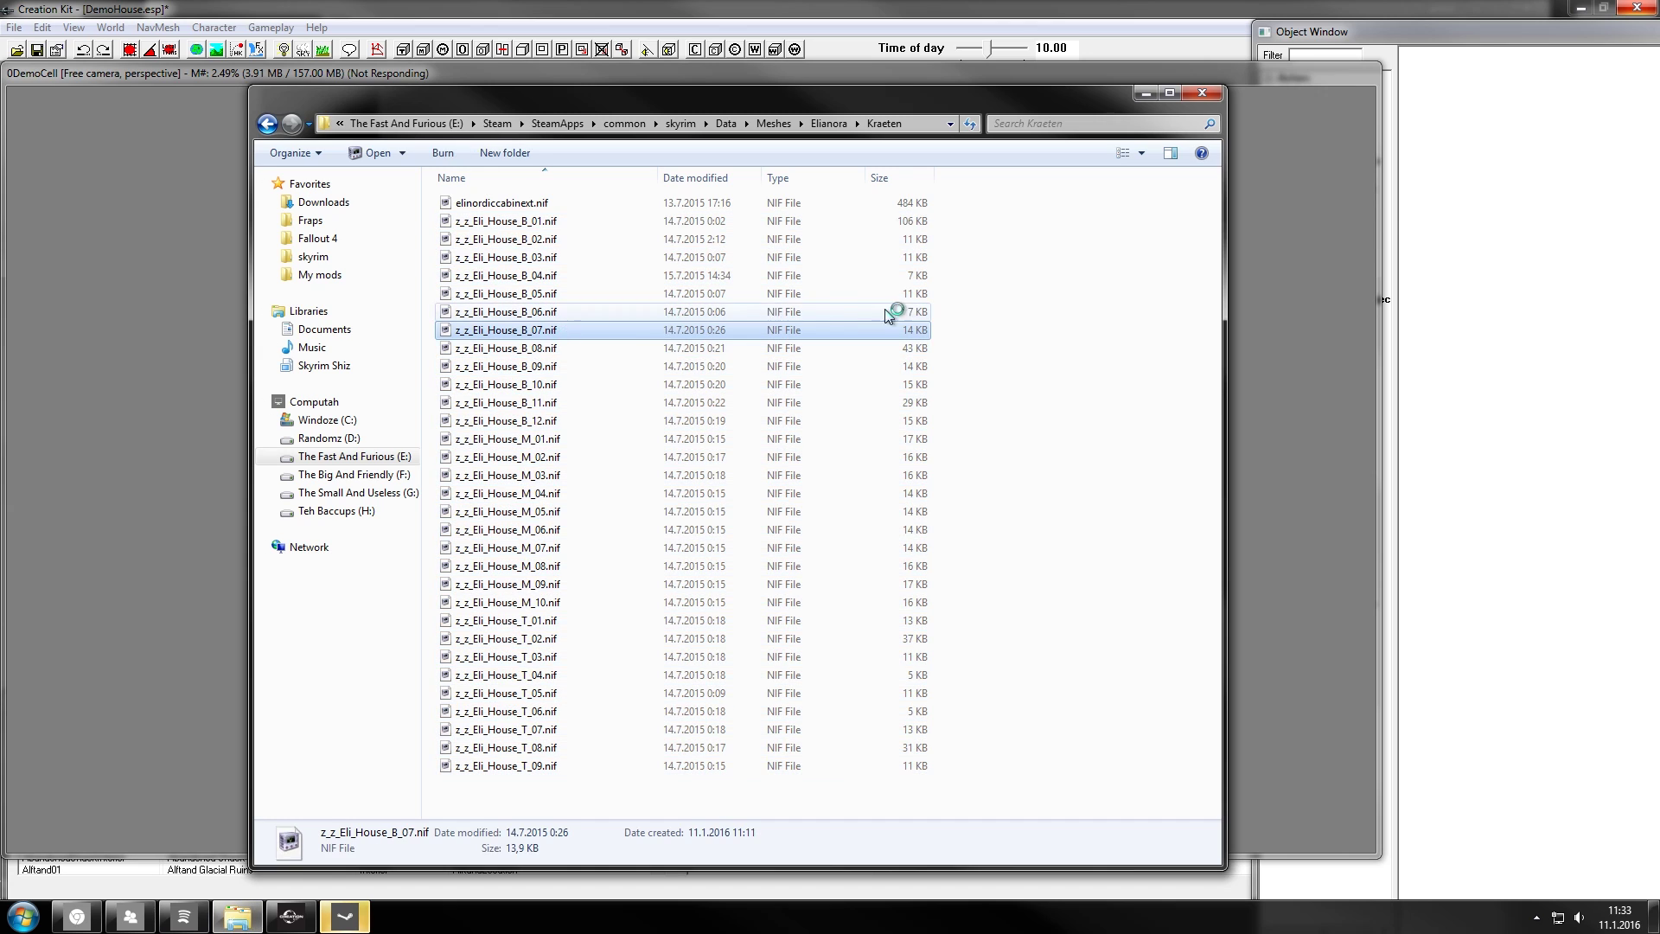
drag(1050, 318, 1181, 334)
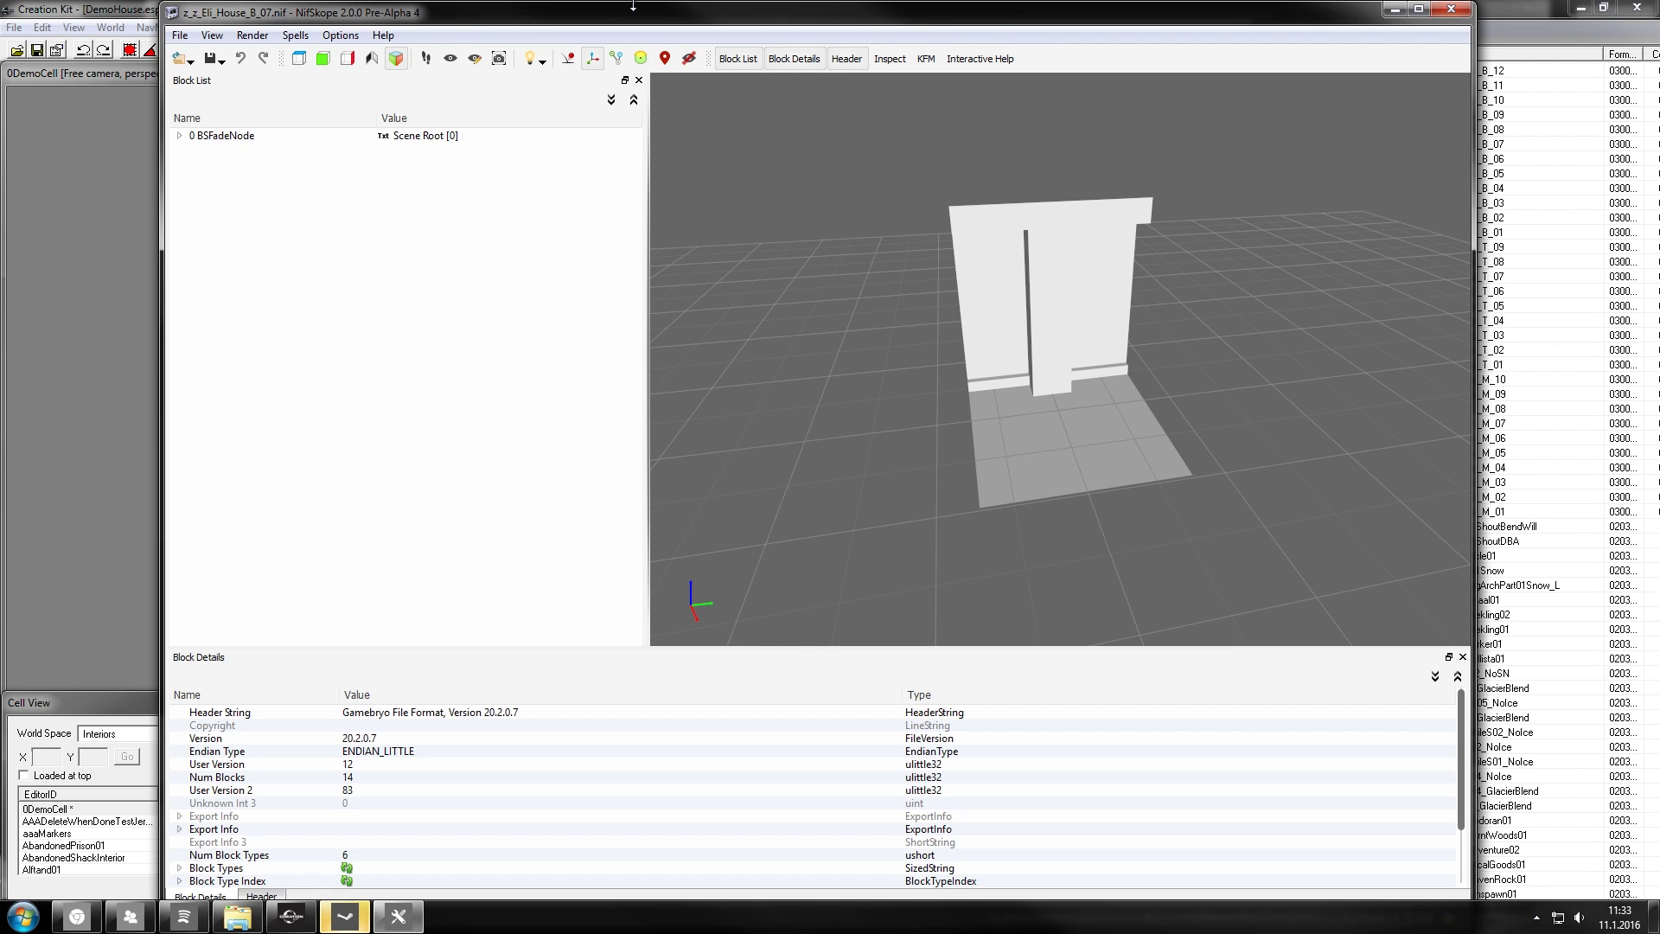
Switch back to the Creation Kit and delete the tall stone fireplace from the cell.
click(114, 13)
click(363, 416)
shift+middle_drag(435, 354, 889, 453)
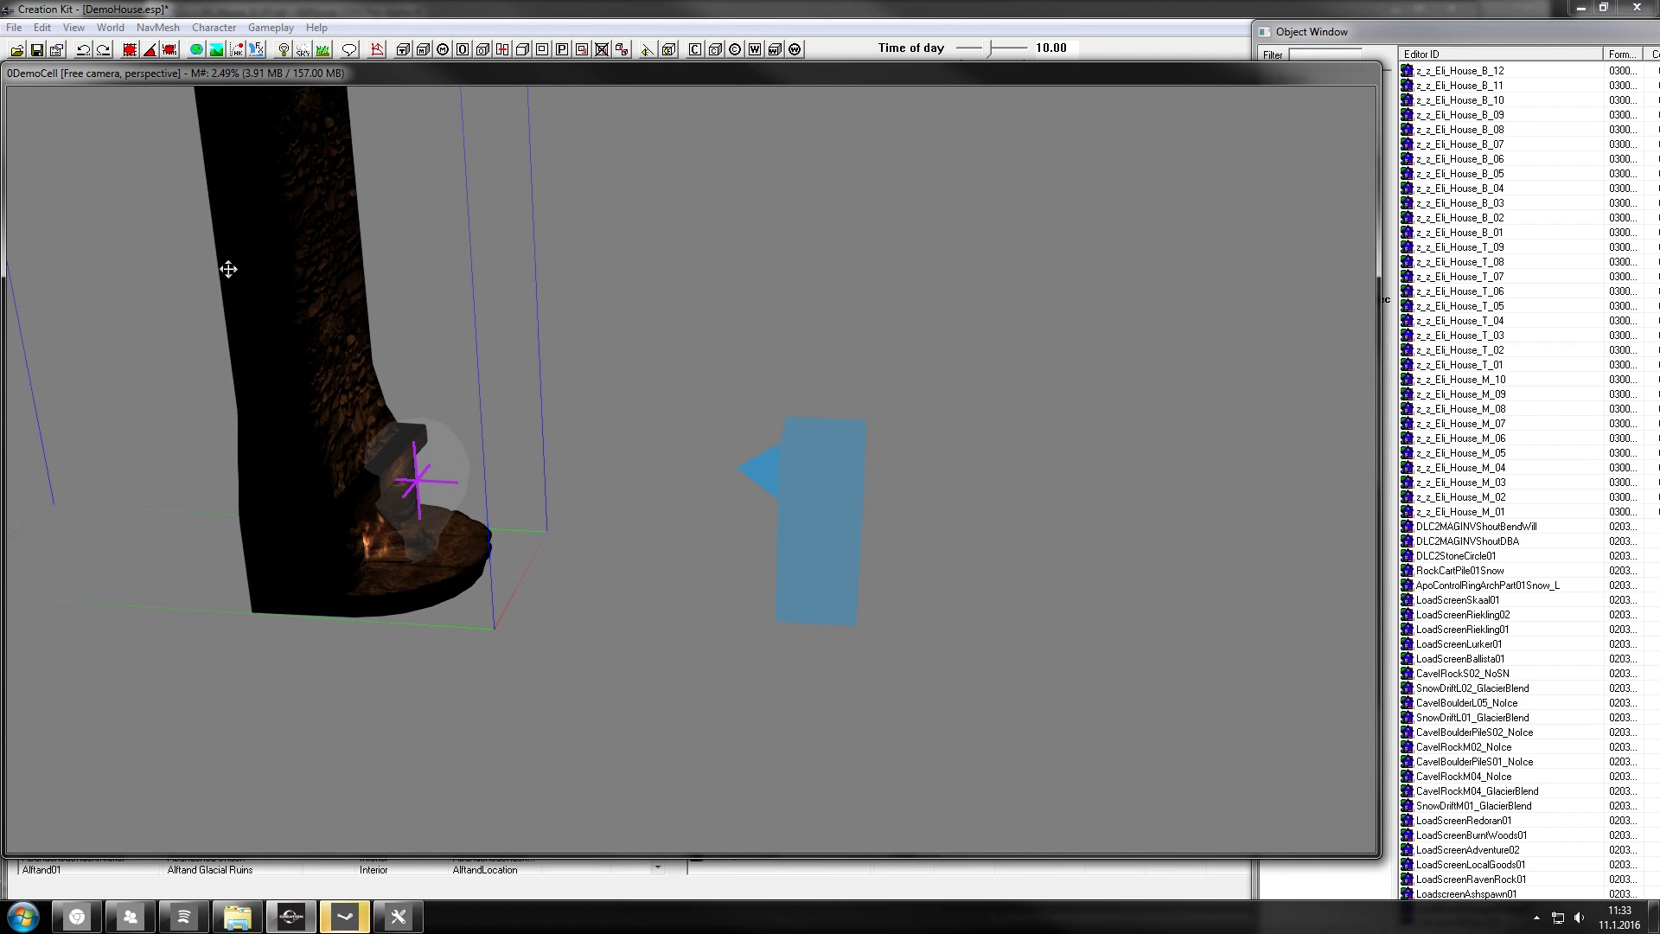
key(Delete)
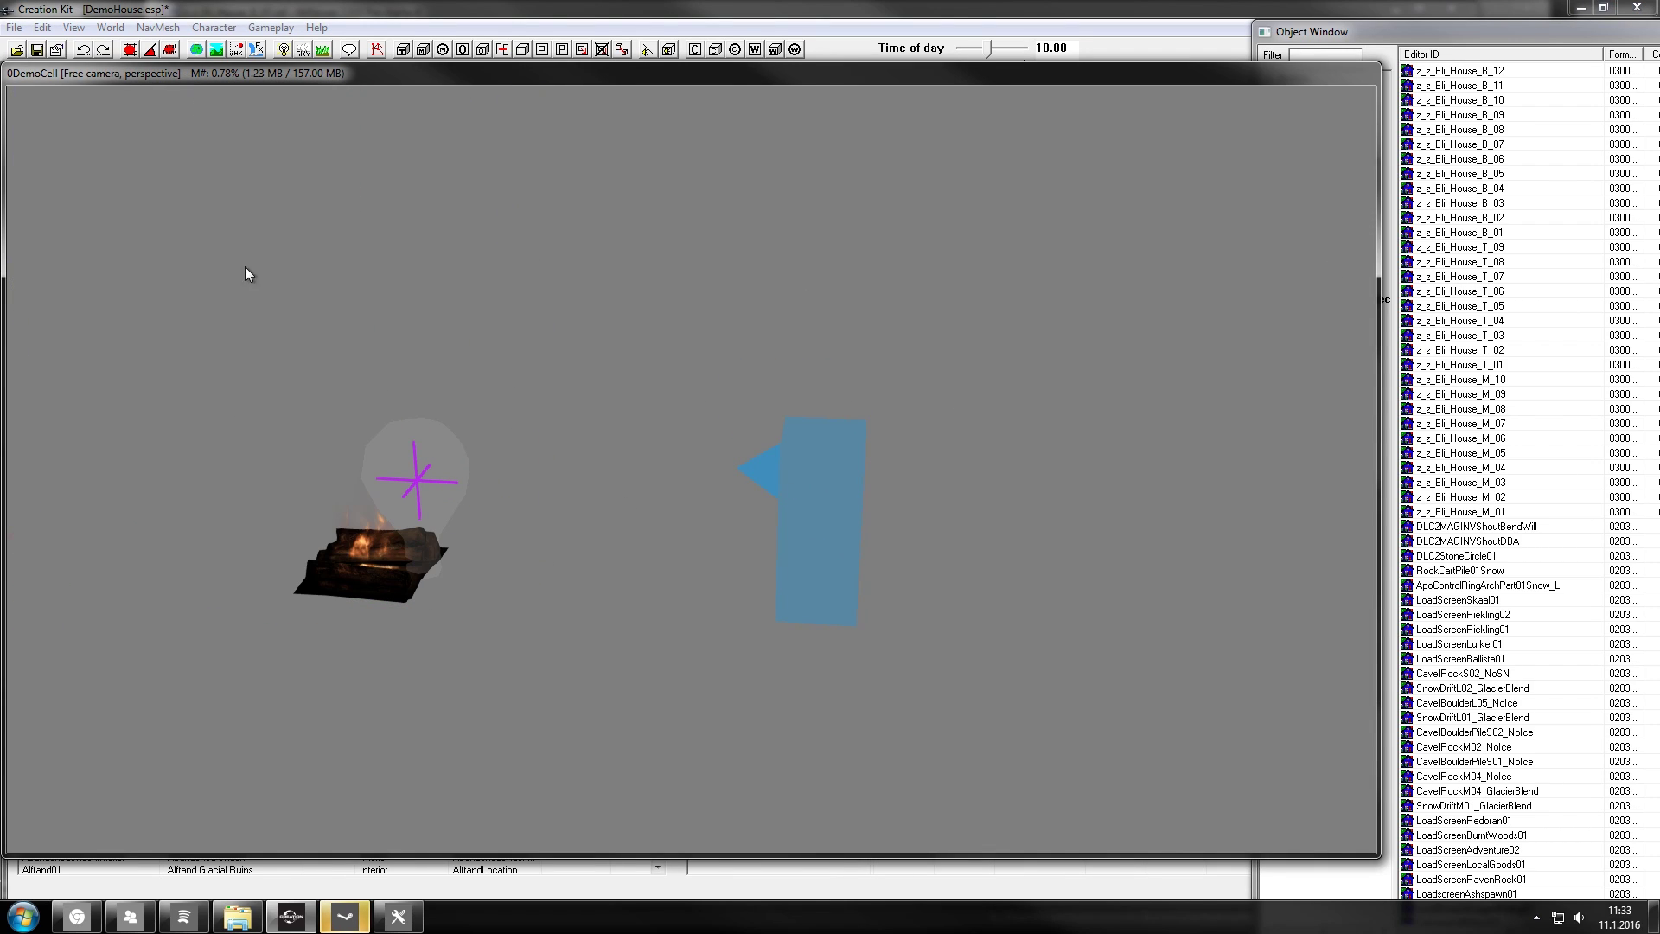
Widen the Editor ID list's Form ID column and place all statics from z_z_Eli_House_B_12 to z_z_Eli_House_M_01 in the cell.
click(1461, 72)
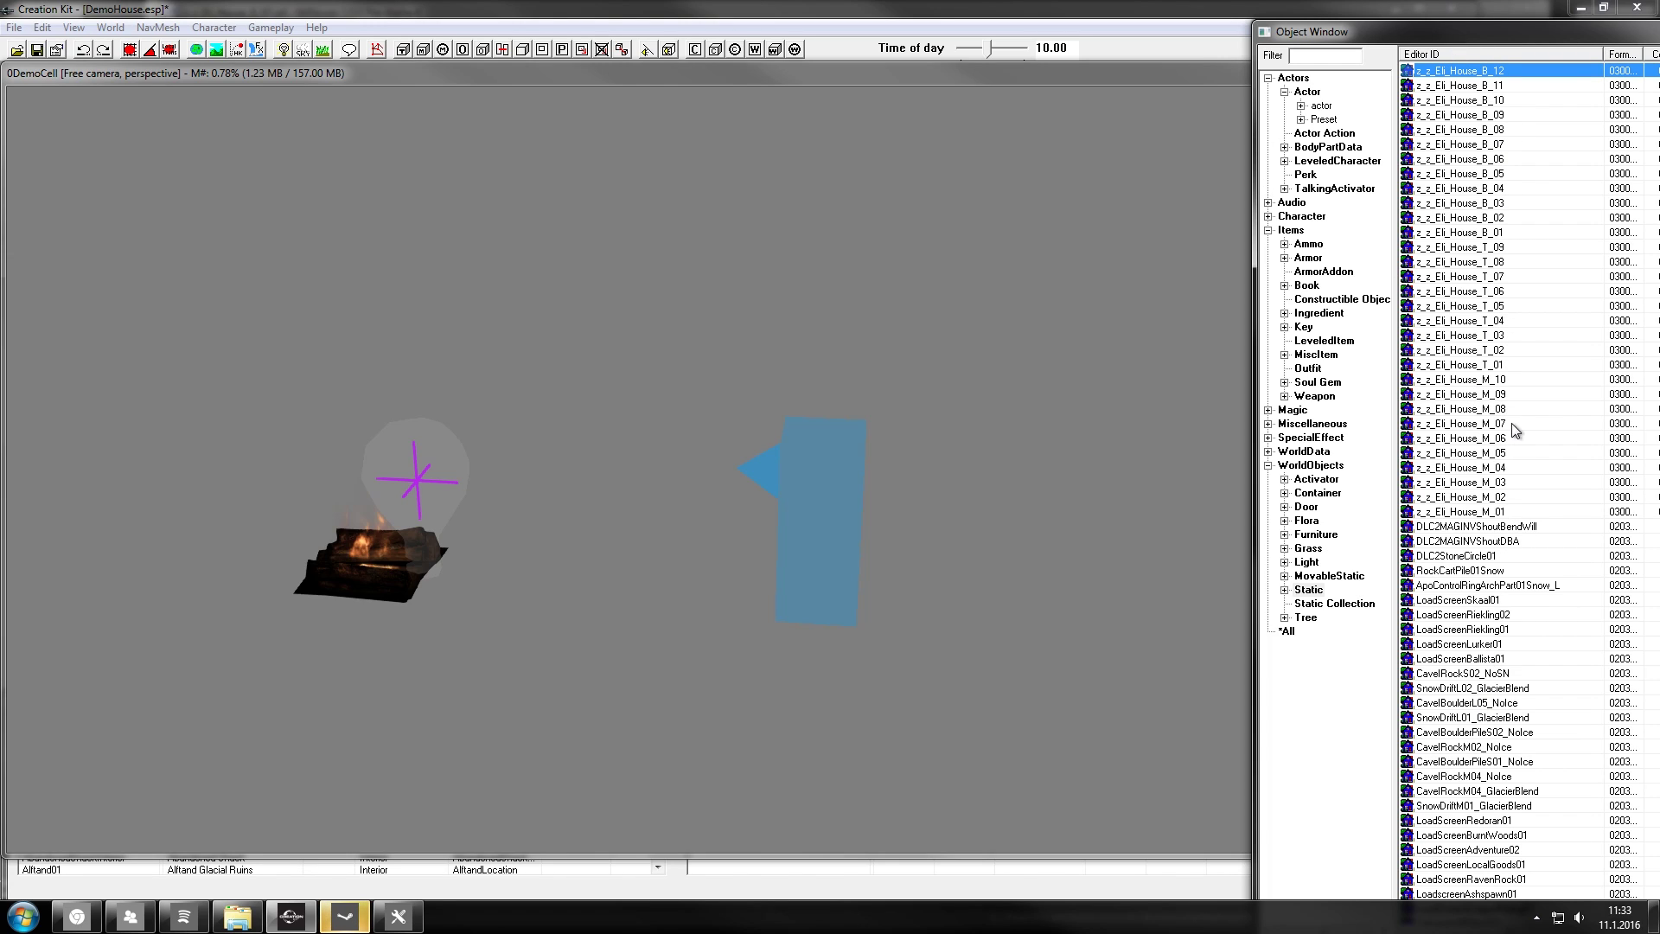
drag(1600, 47, 1636, 58)
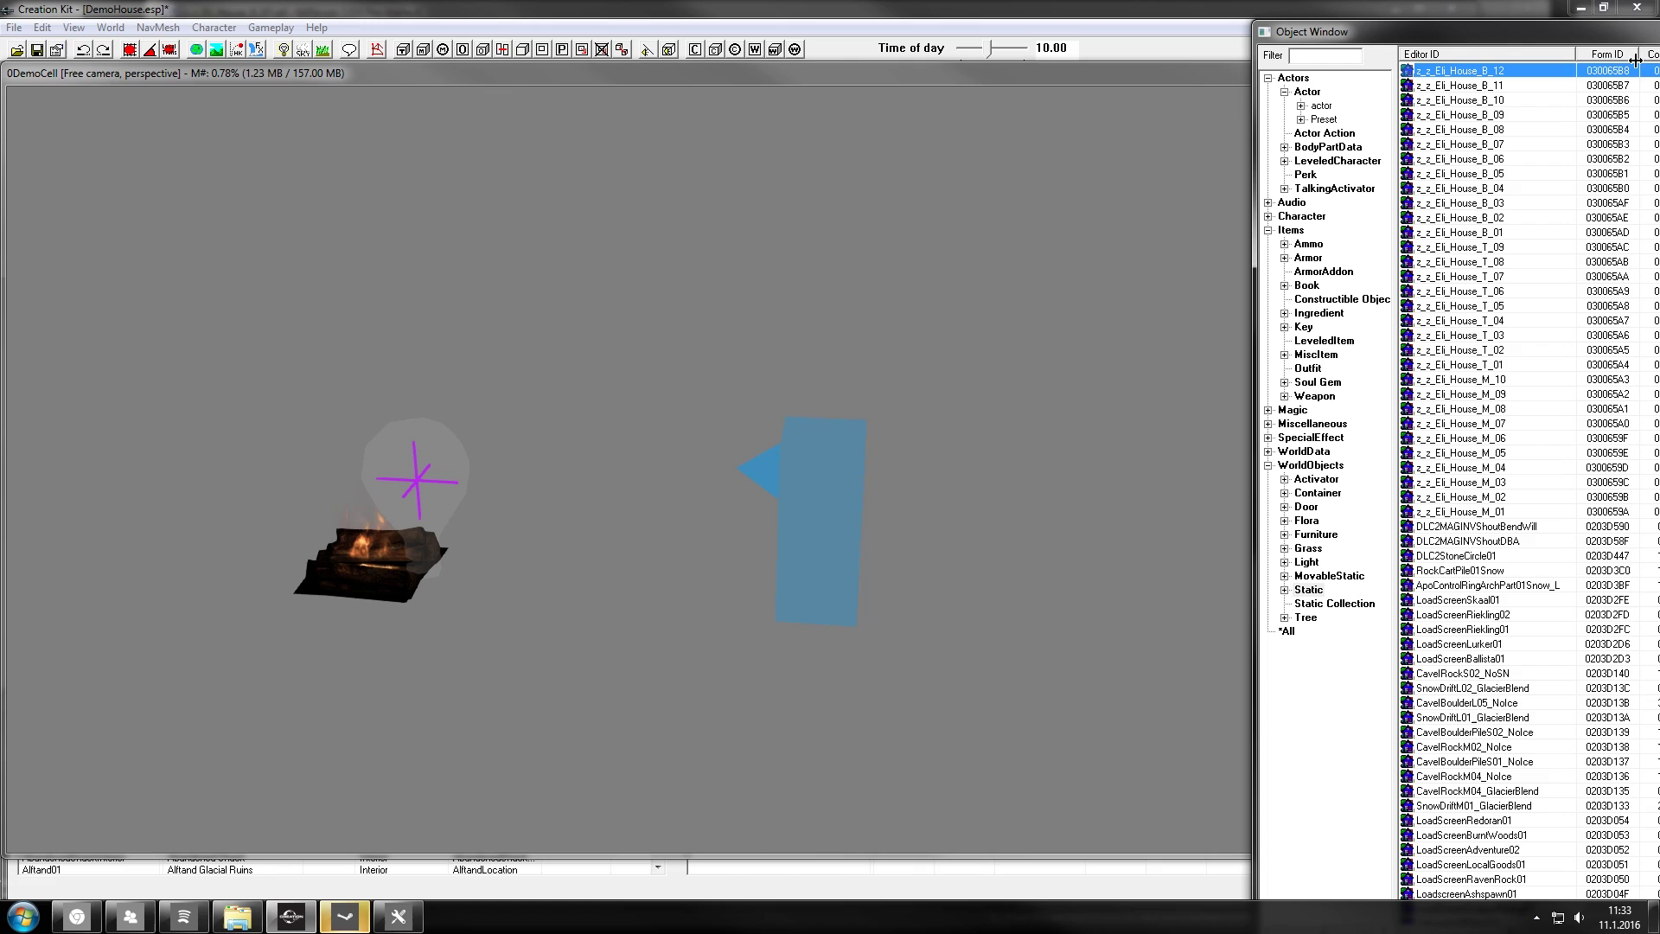
shift+click(1579, 511)
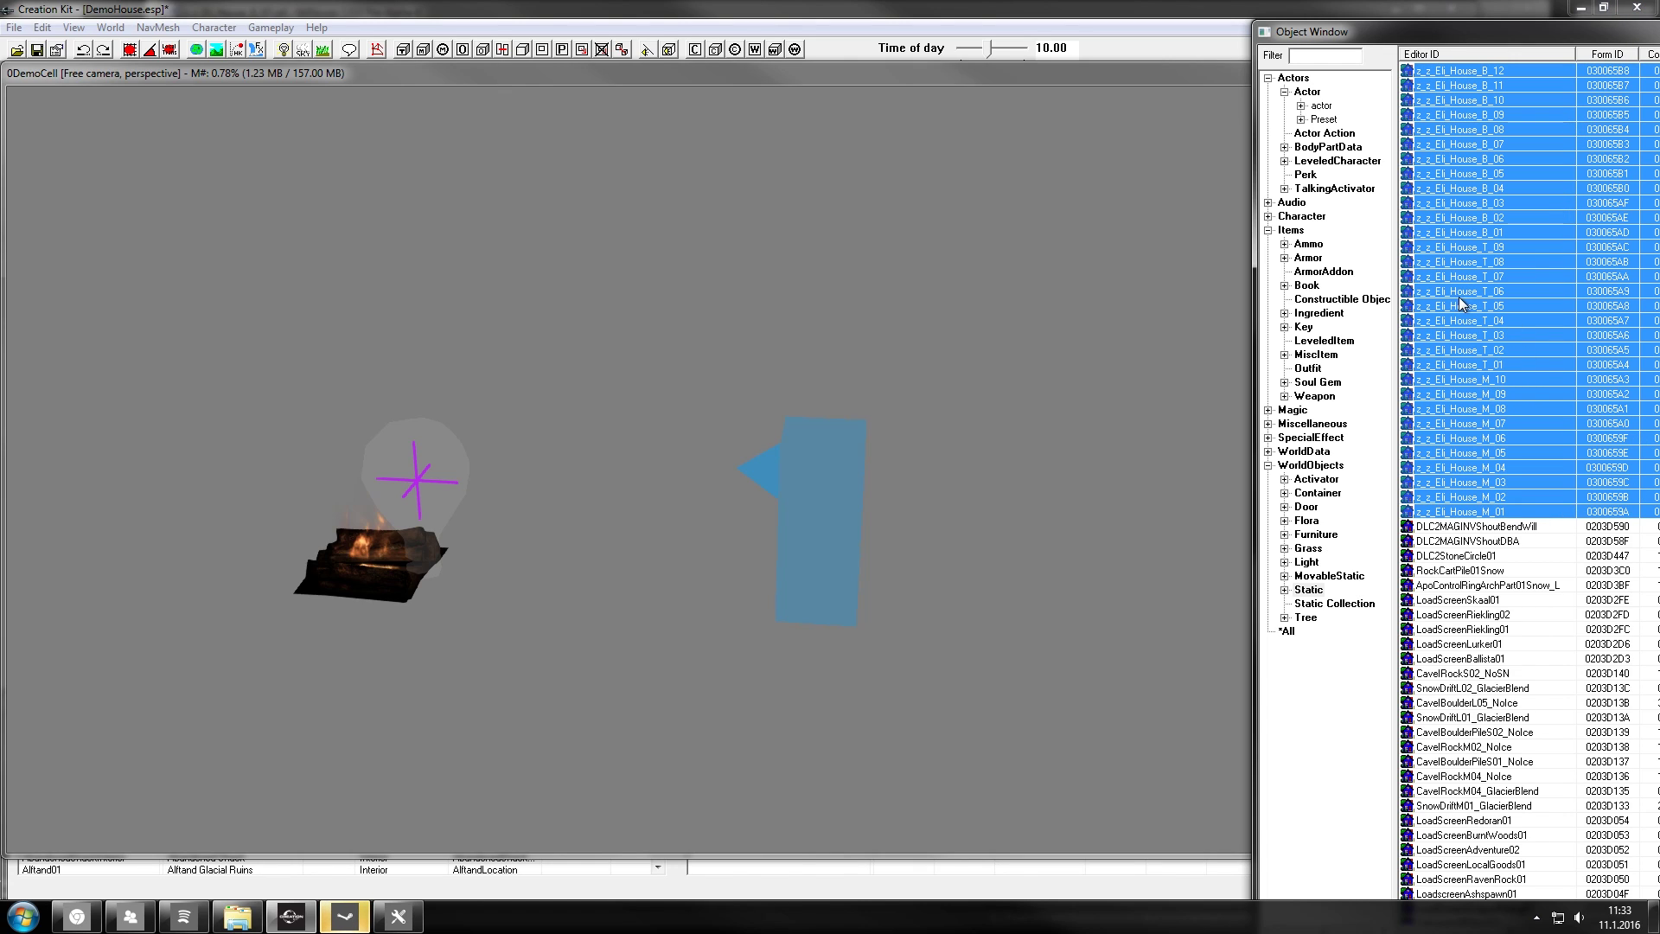
drag(1544, 228, 404, 391)
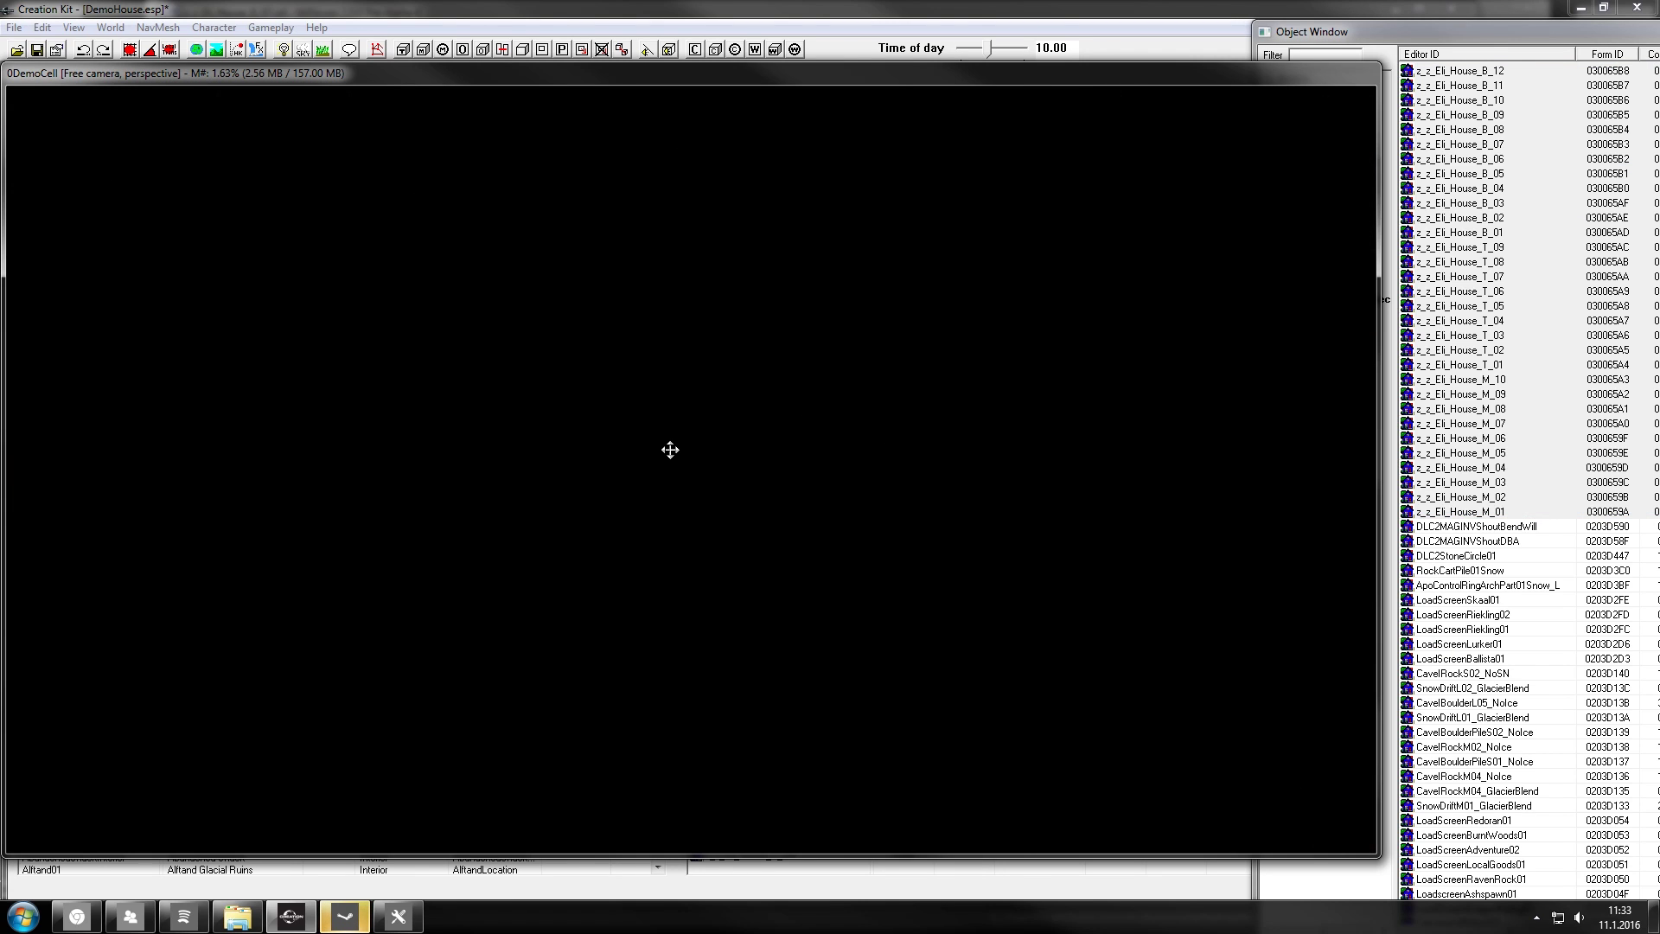
Move the placed house pieces together so the house encloses the burning firewood, the light and the heading marker.
key(shift)
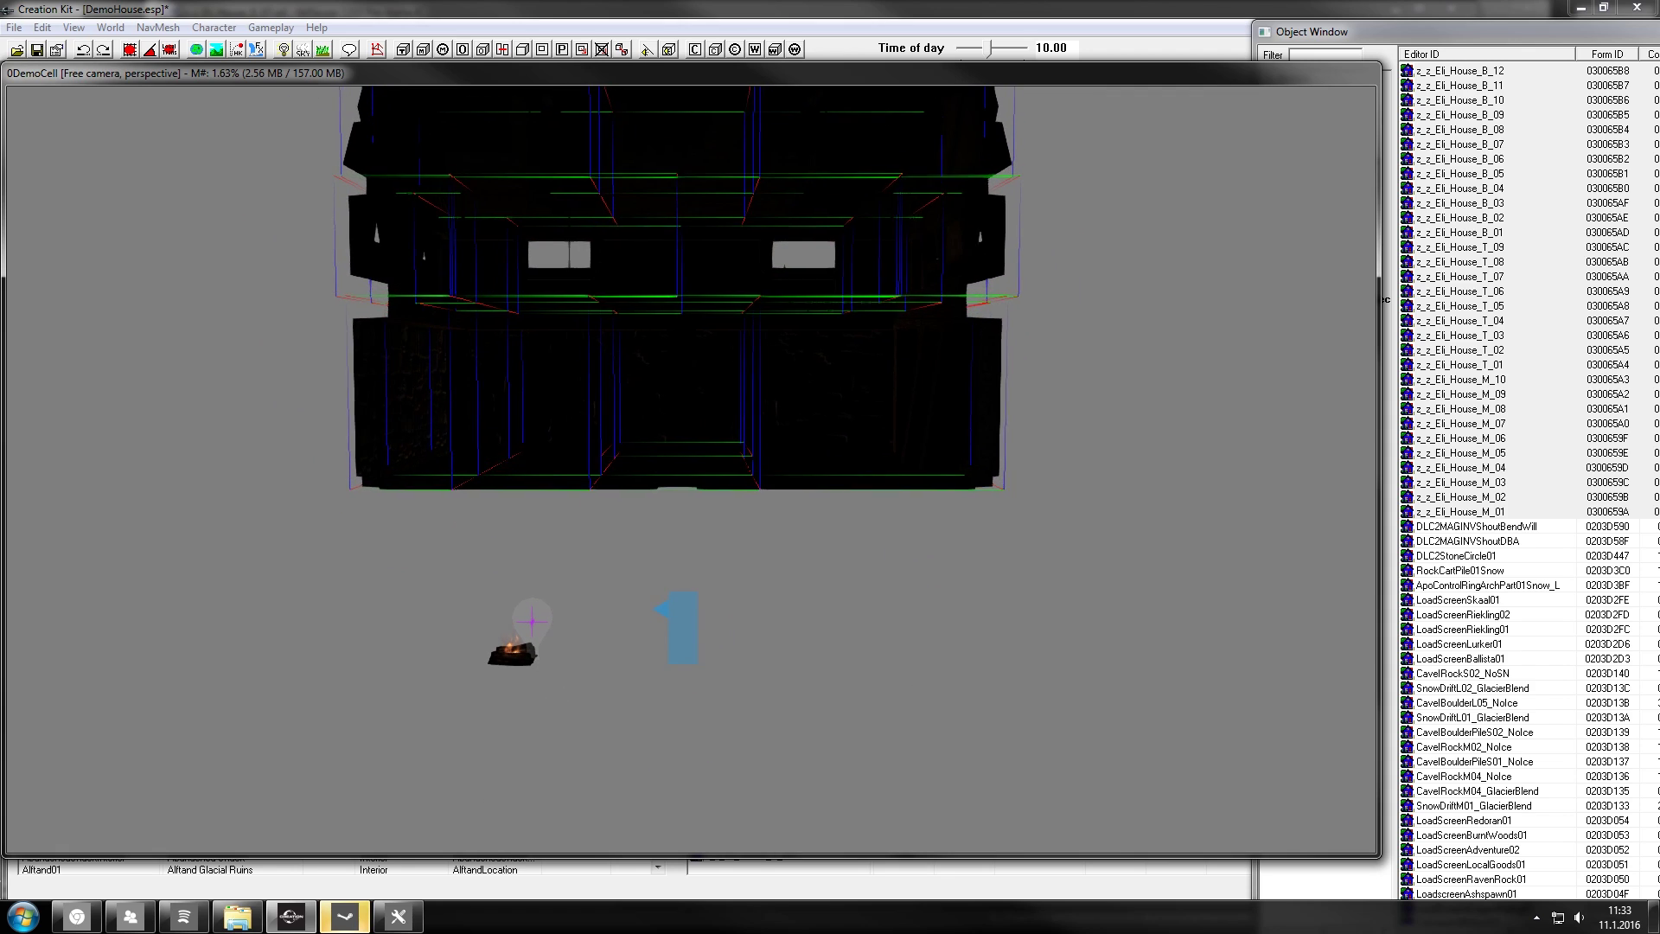
drag(729, 430, 558, 632)
scroll(664, 666, up, 4)
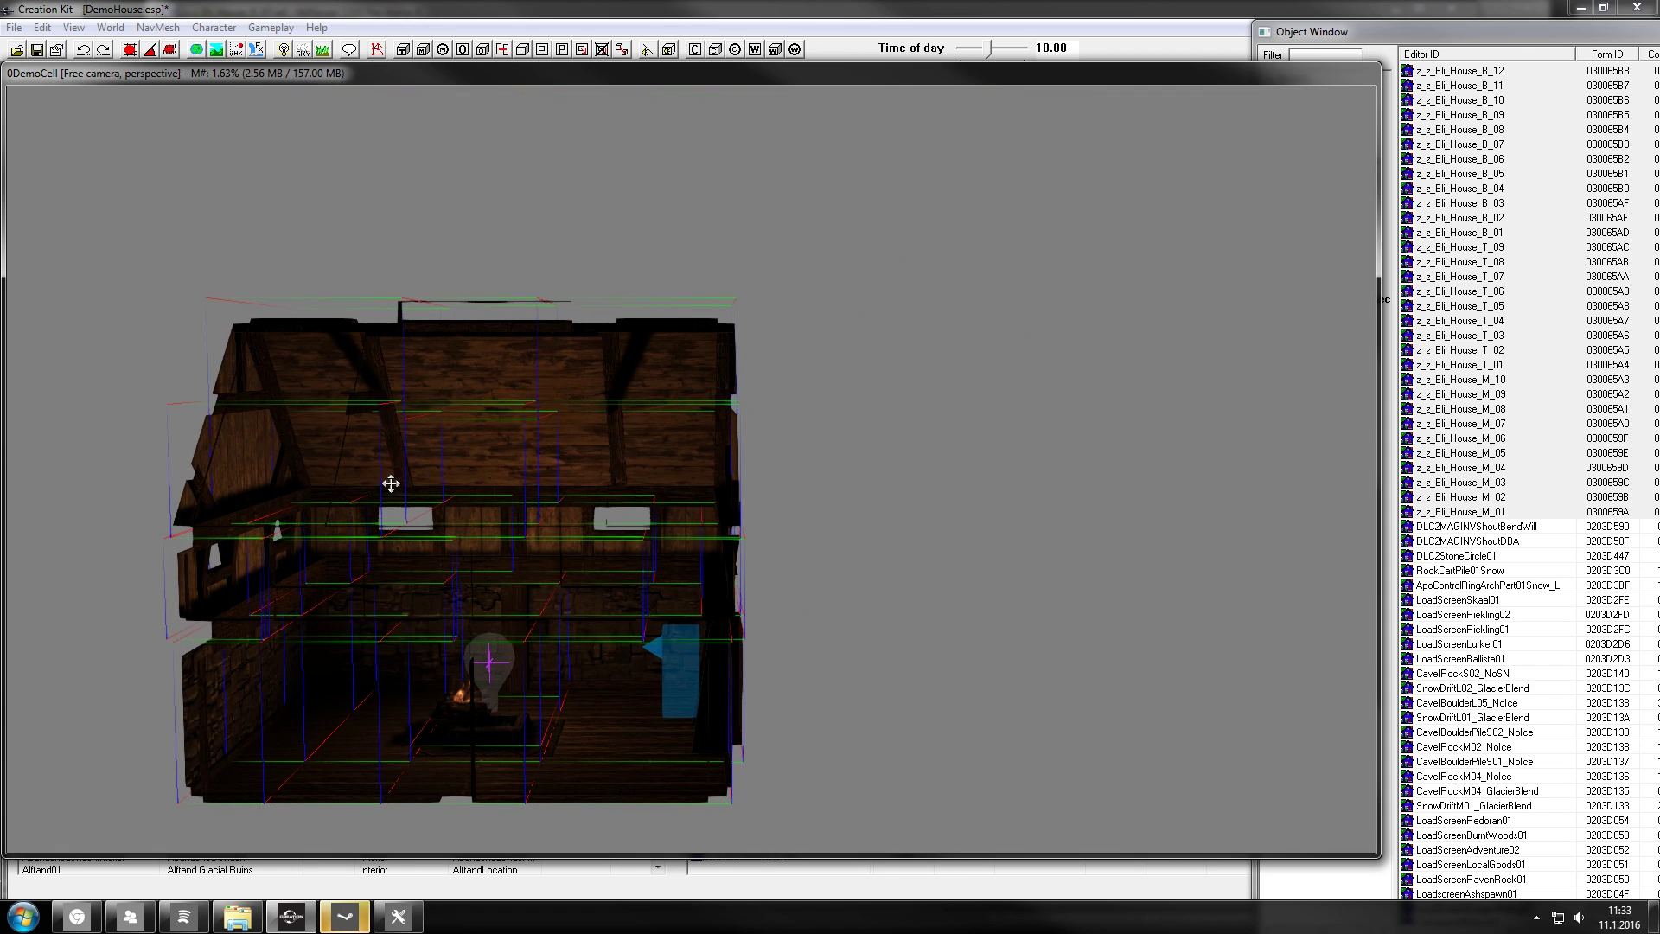
drag(637, 573, 748, 605)
scroll(611, 493, up, 1)
middle_drag(611, 494, 644, 407)
scroll(645, 407, up, 6)
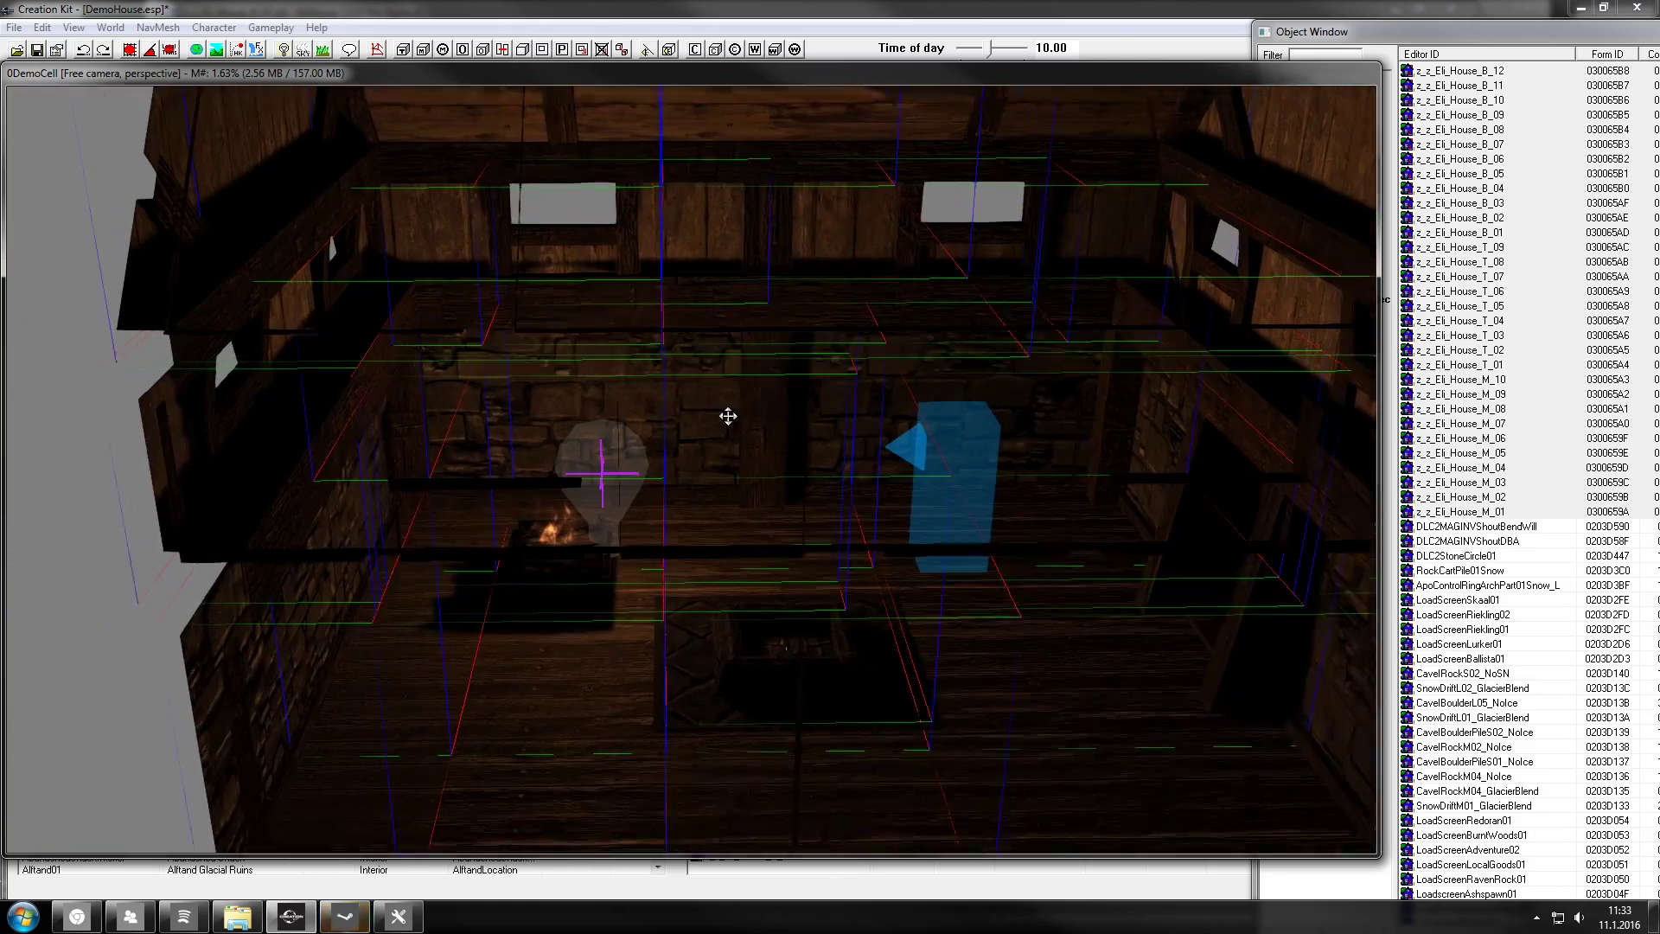
Move the selected house pieces so the stone hearth sits centred beneath the burning firewood and its light.
drag(728, 416, 528, 376)
key(z)
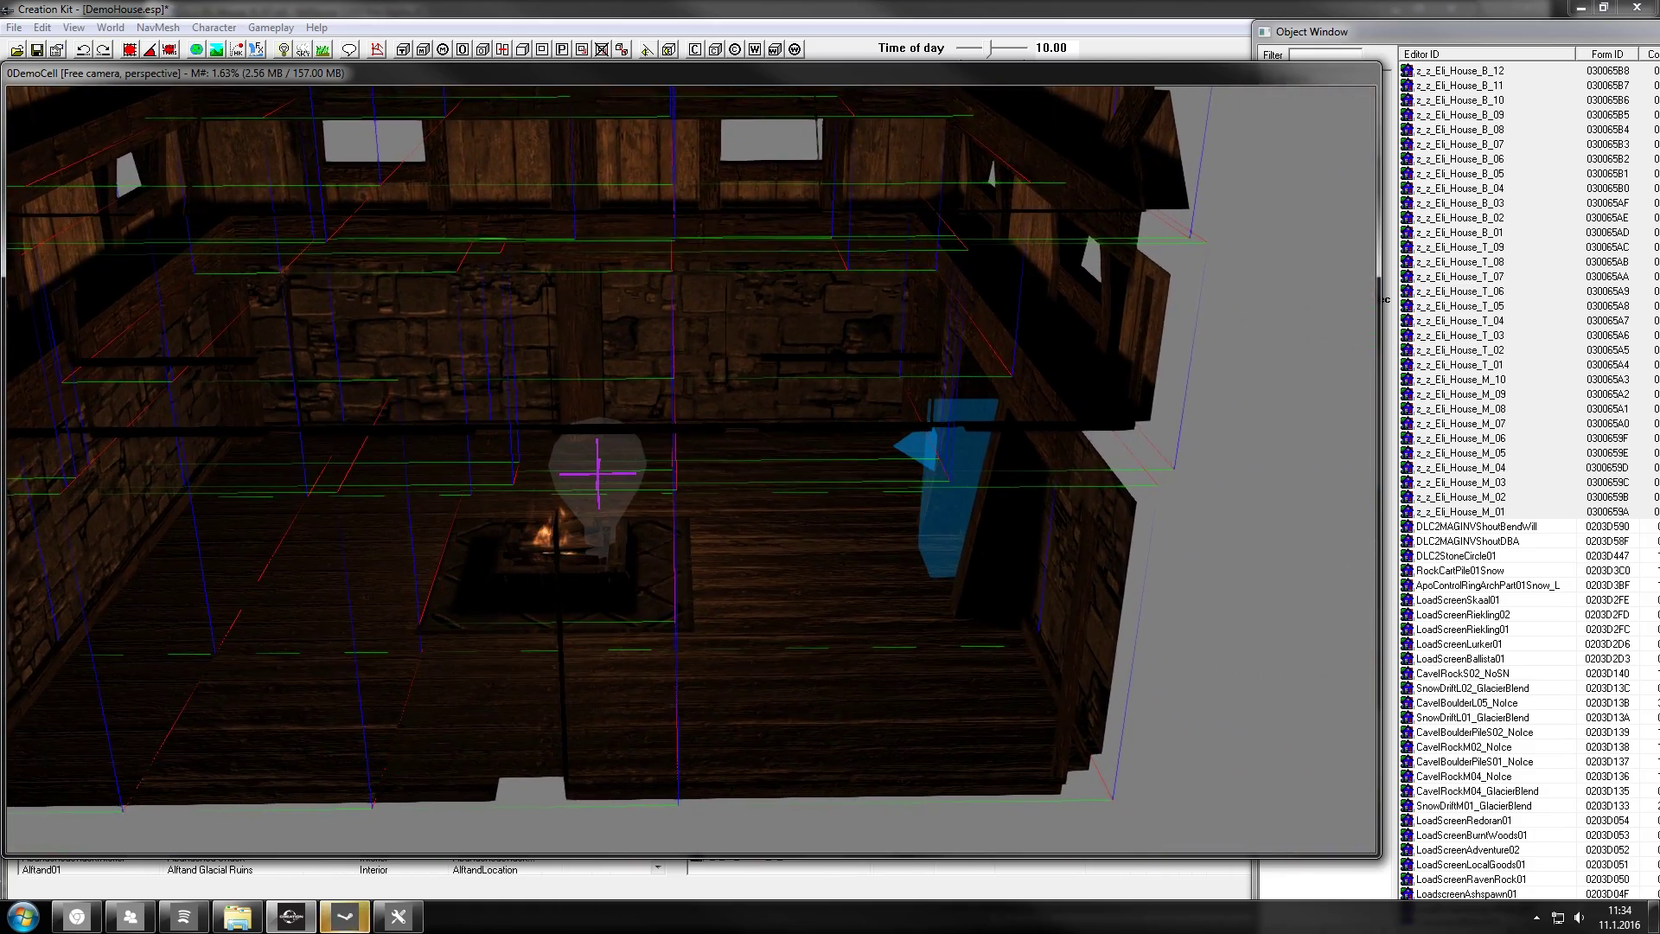
scroll(744, 475, down, 3)
shift+middle_drag(744, 475, 764, 565)
scroll(764, 565, up, 4)
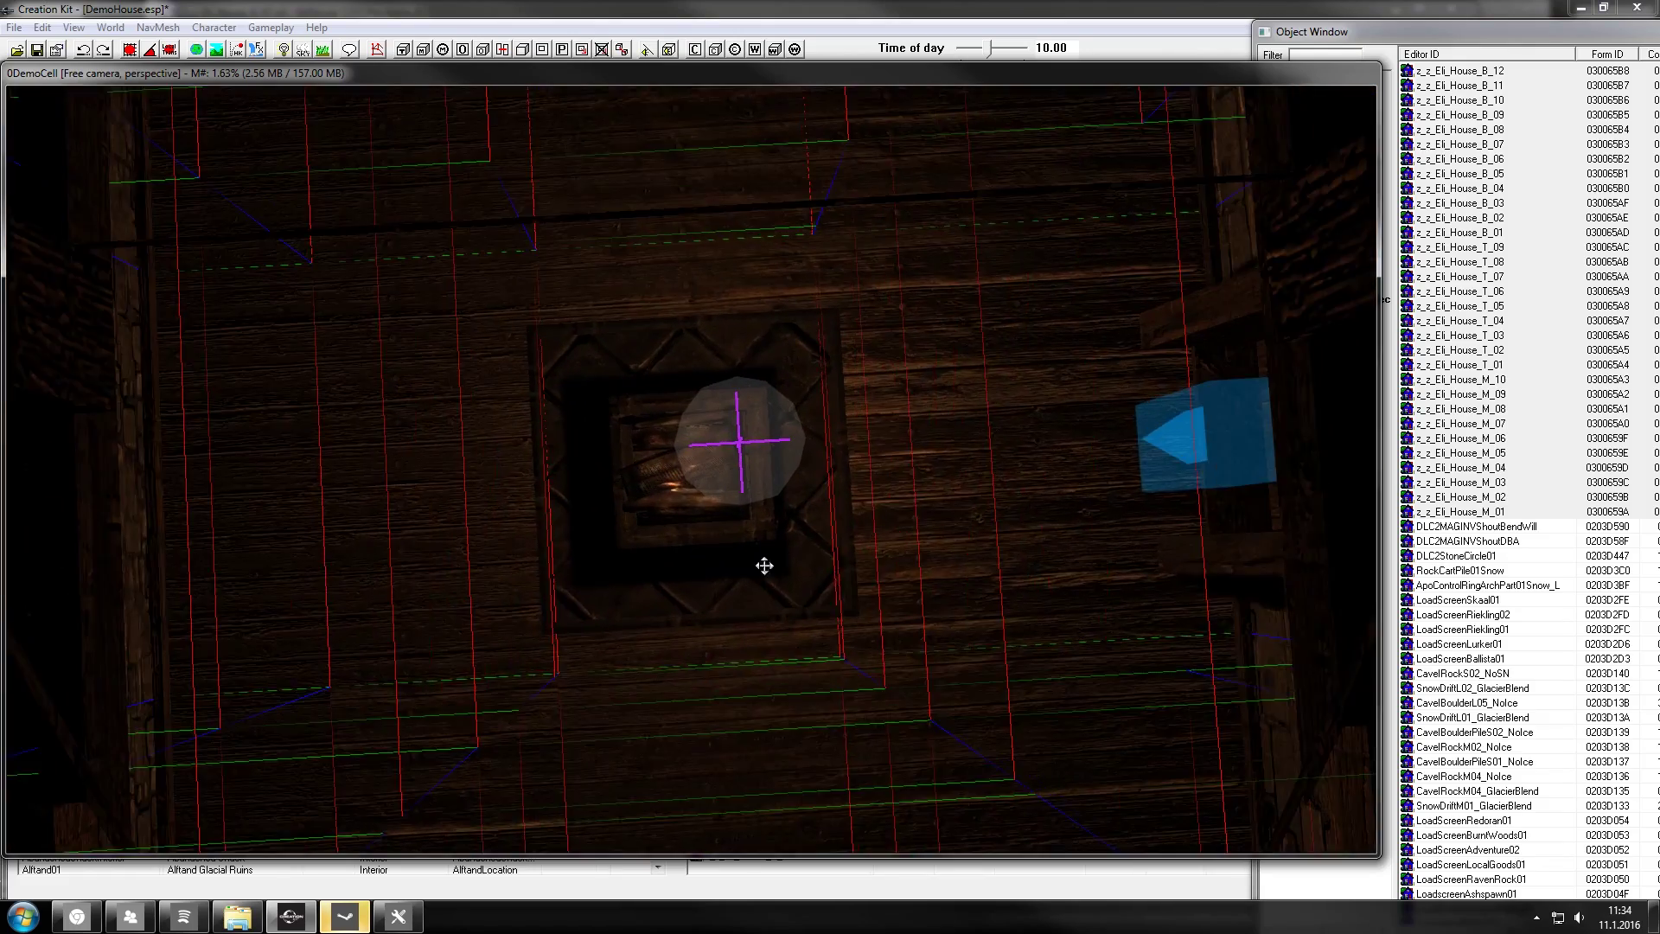
scroll(764, 565, up, 1)
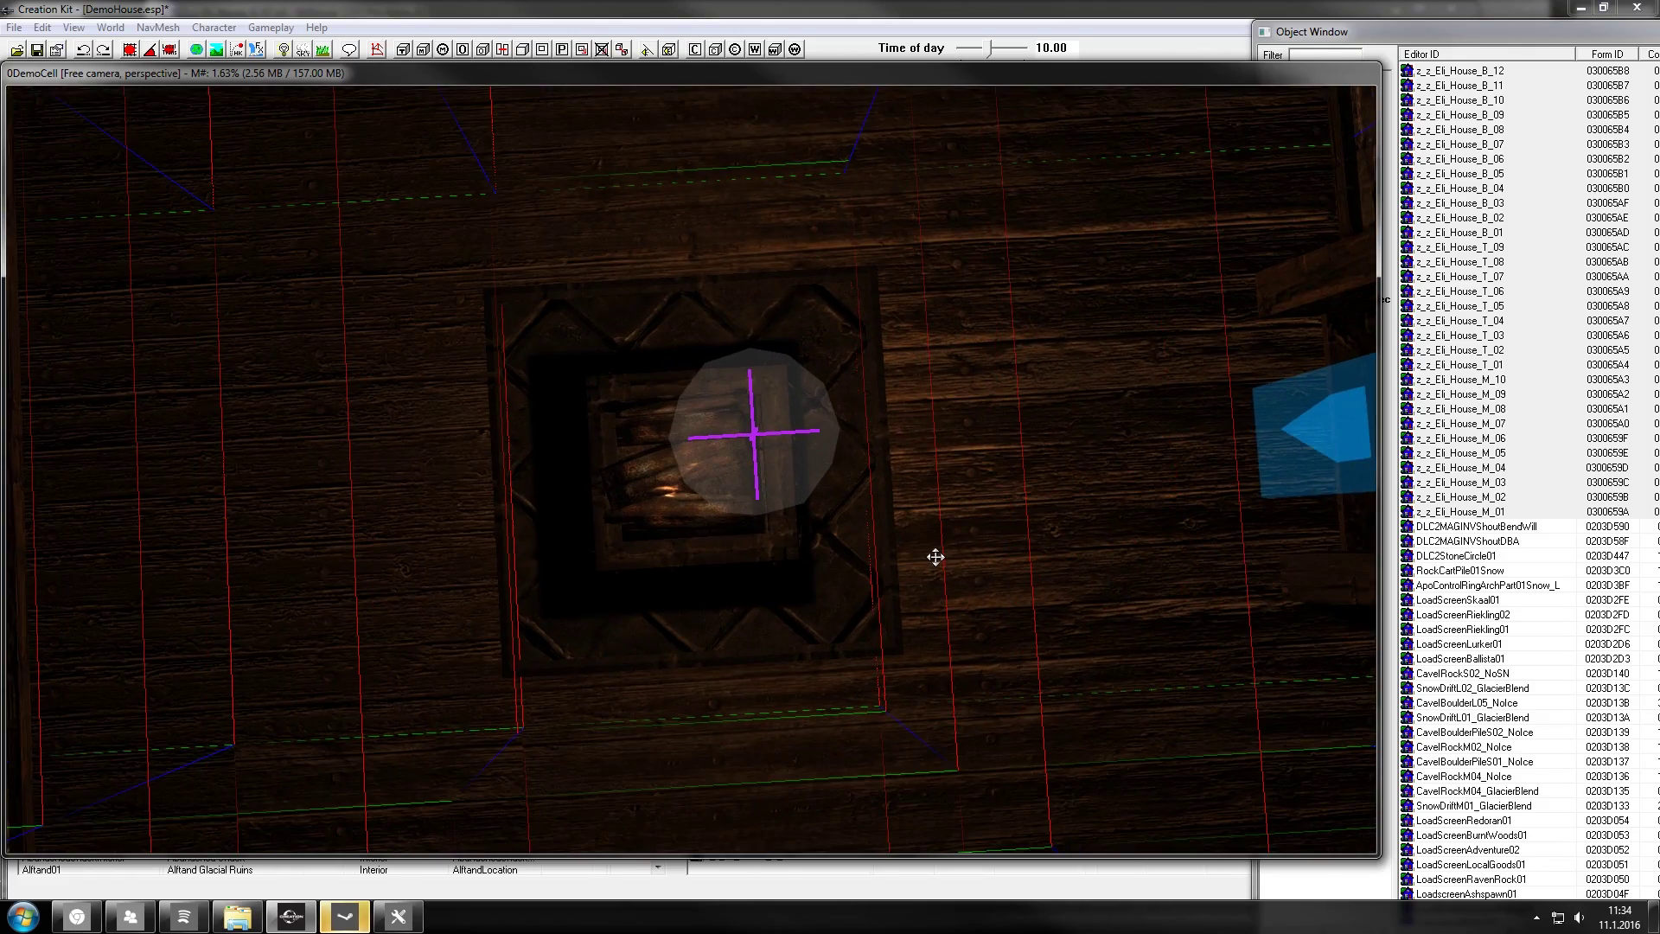
key(z)
drag(935, 558, 933, 550)
Try another move of the house pieces, undo it, and examine the assembled roof, walls and floor from outside.
shift+middle_drag(923, 726, 921, 361)
scroll(922, 452, down, 2)
shift+middle_drag(873, 640, 778, 354)
drag(777, 353, 873, 171)
key(ctrl+z)
click(708, 270)
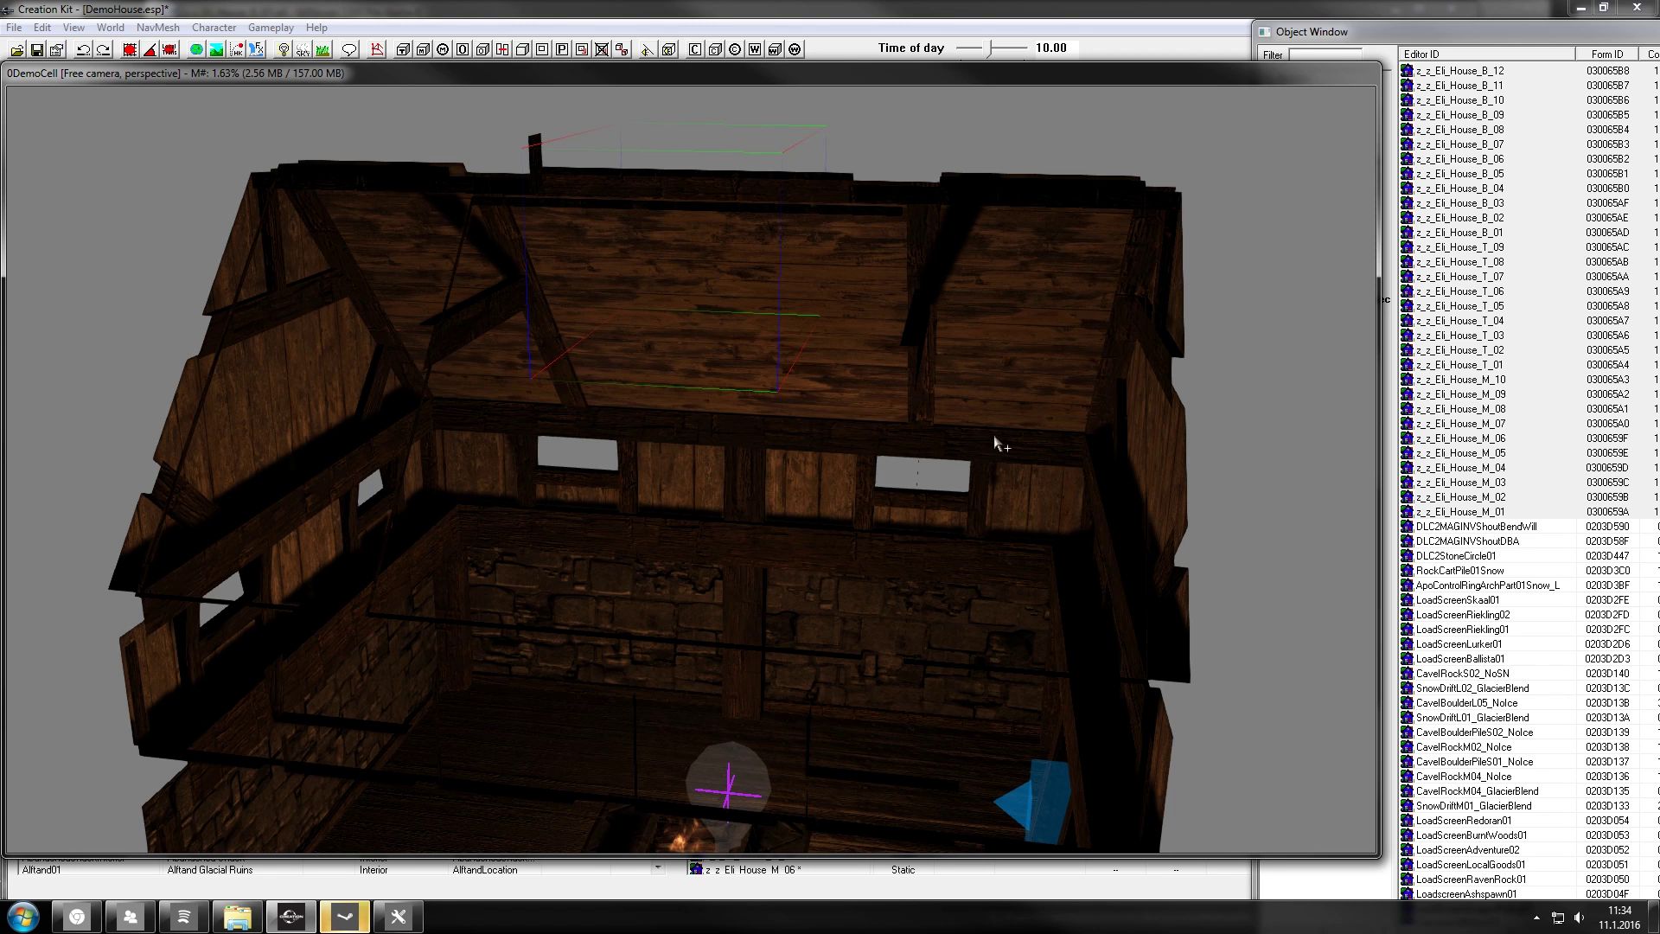
scroll(1092, 460, down, 2)
shift+middle_drag(1093, 460, 638, 802)
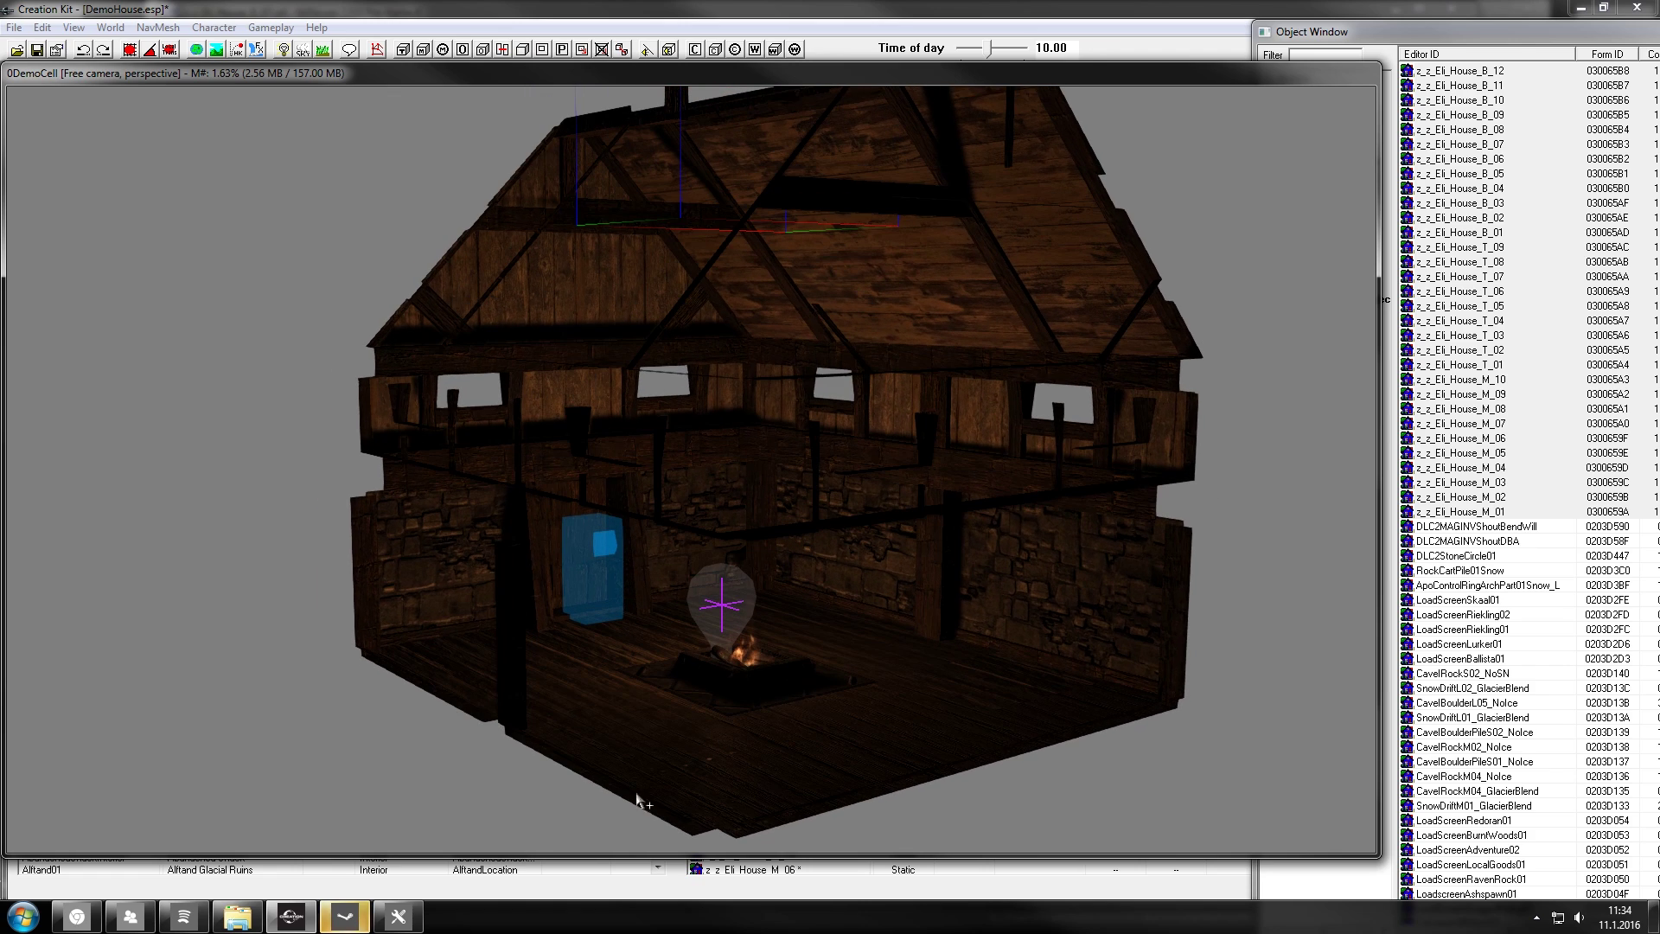
Import elinordiccabinext.nif from the Kraeten meshes folder as a static and place it in the cell beside the assembled house.
click(249, 918)
click(527, 206)
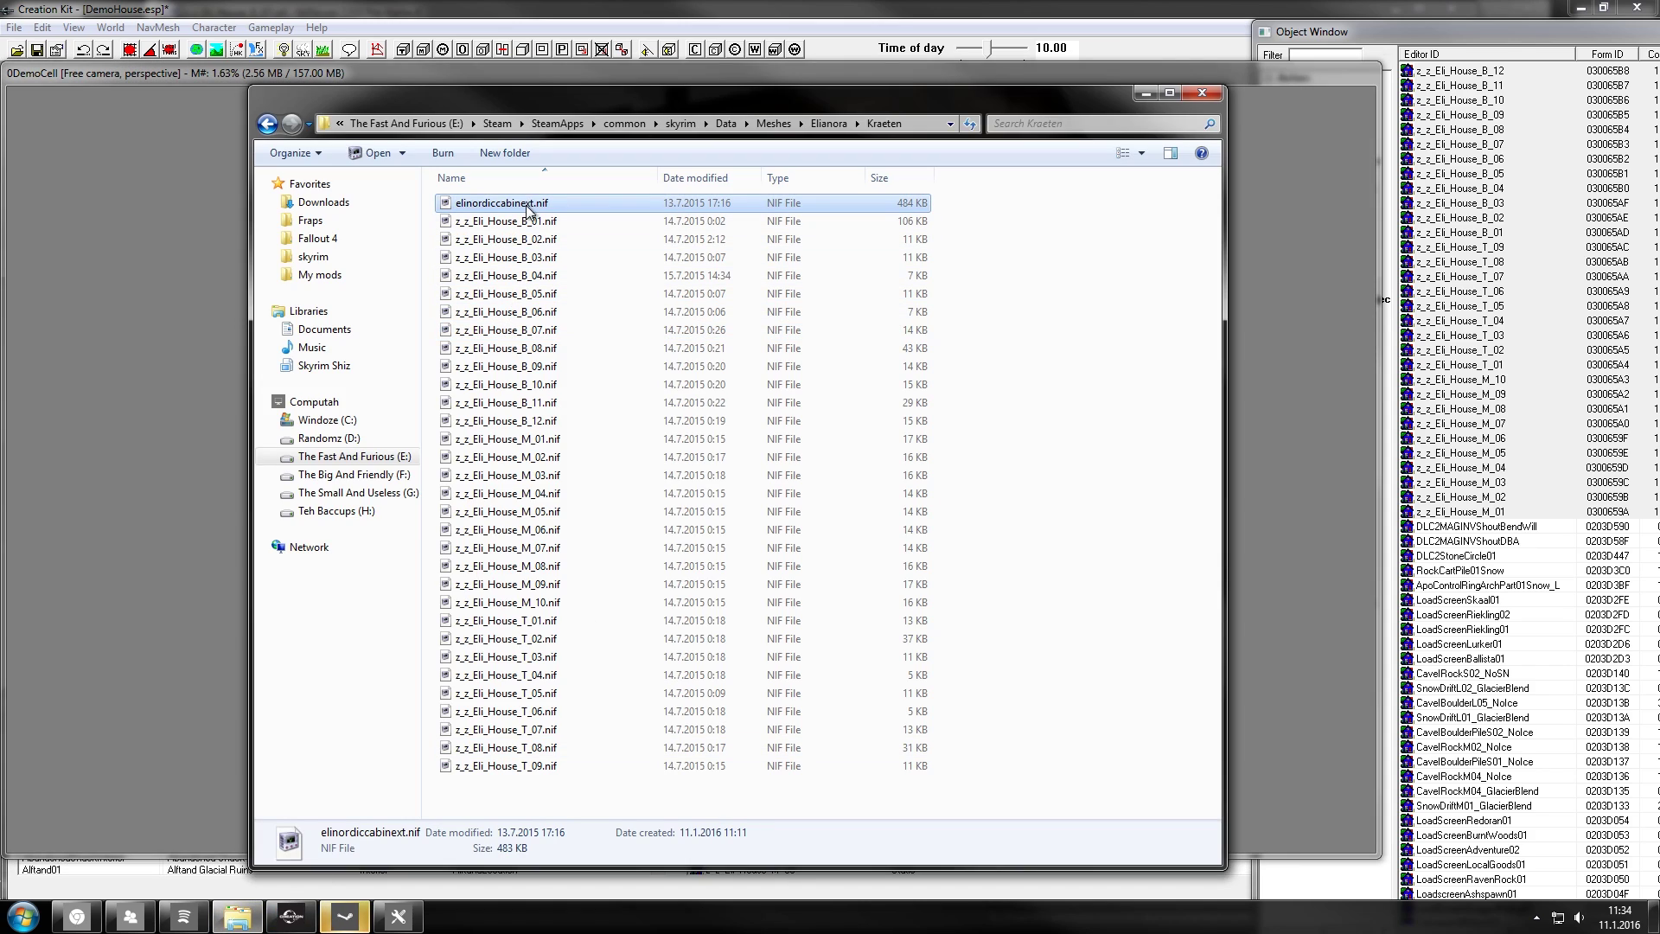
drag(520, 211, 155, 553)
click(1146, 92)
click(1461, 84)
scroll(516, 558, down, 4)
key(z)
Duplicate the light above the hearth and position the copy in front of the exterior cabin's gable.
click(711, 579)
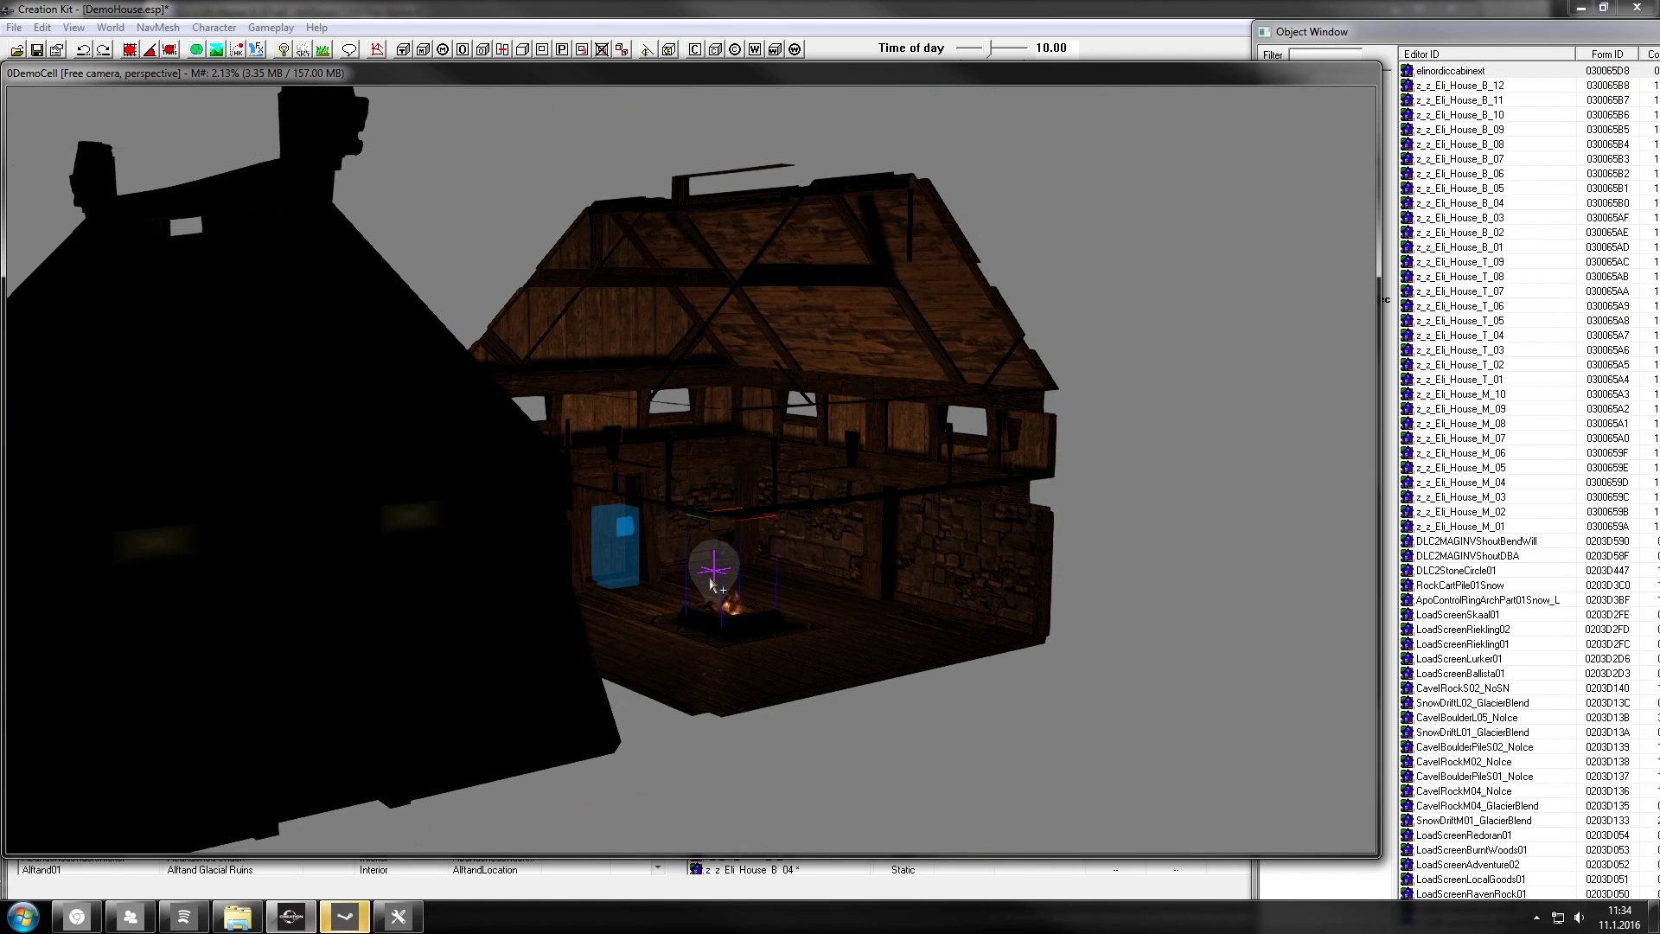
key(ctrl+v)
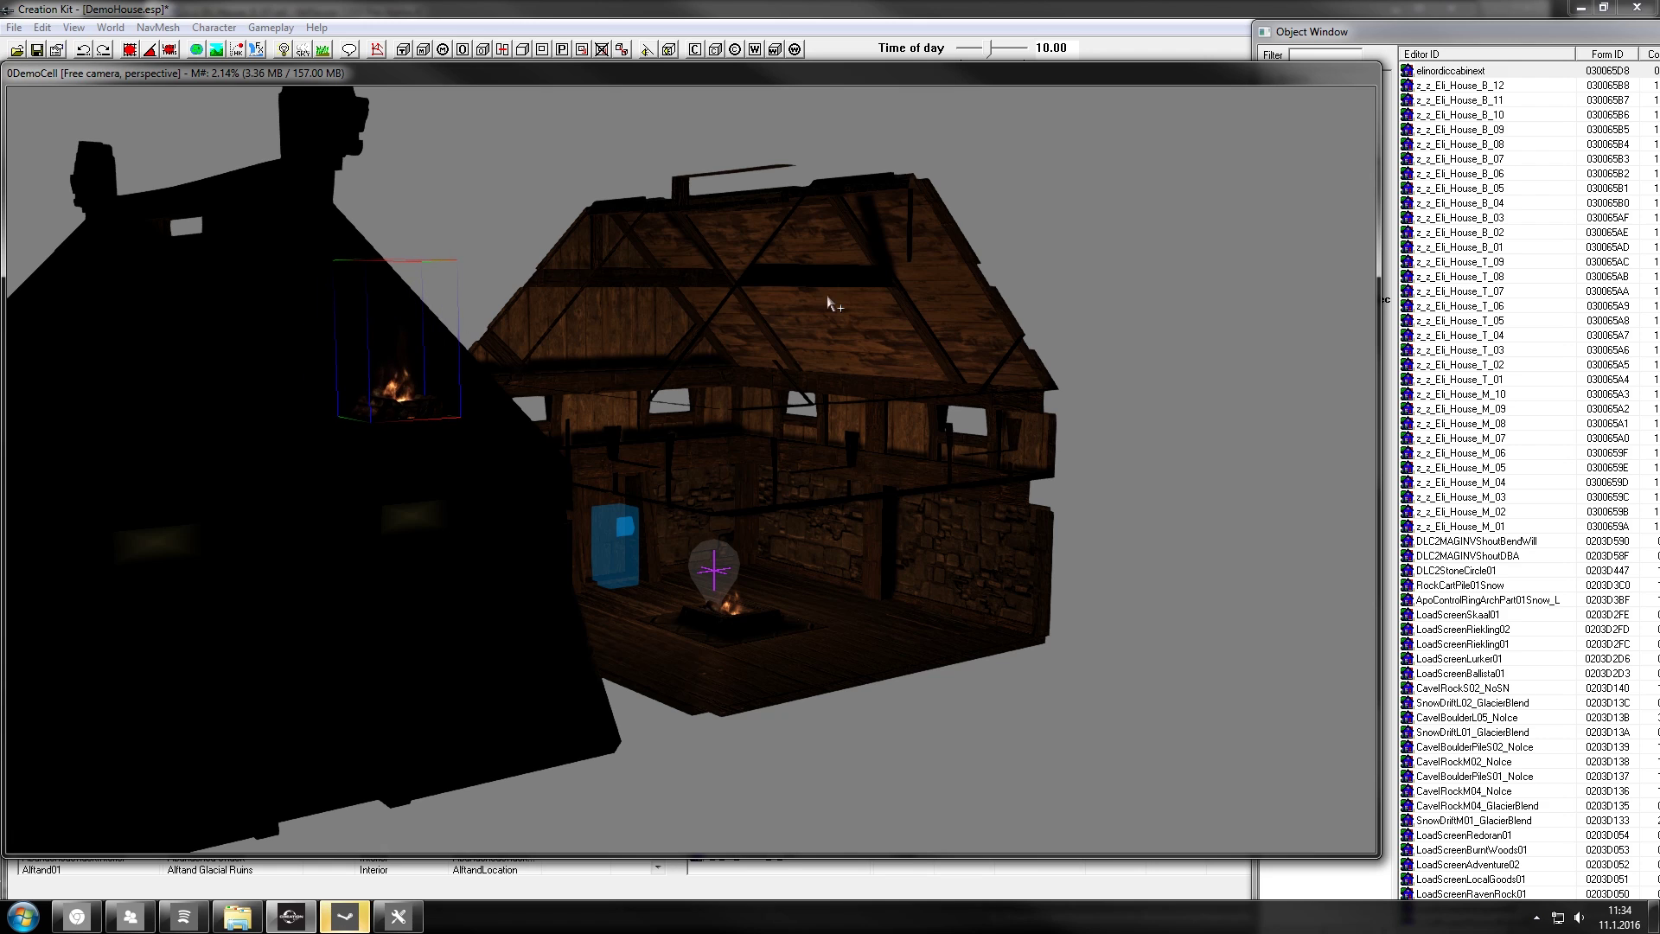
click(788, 605)
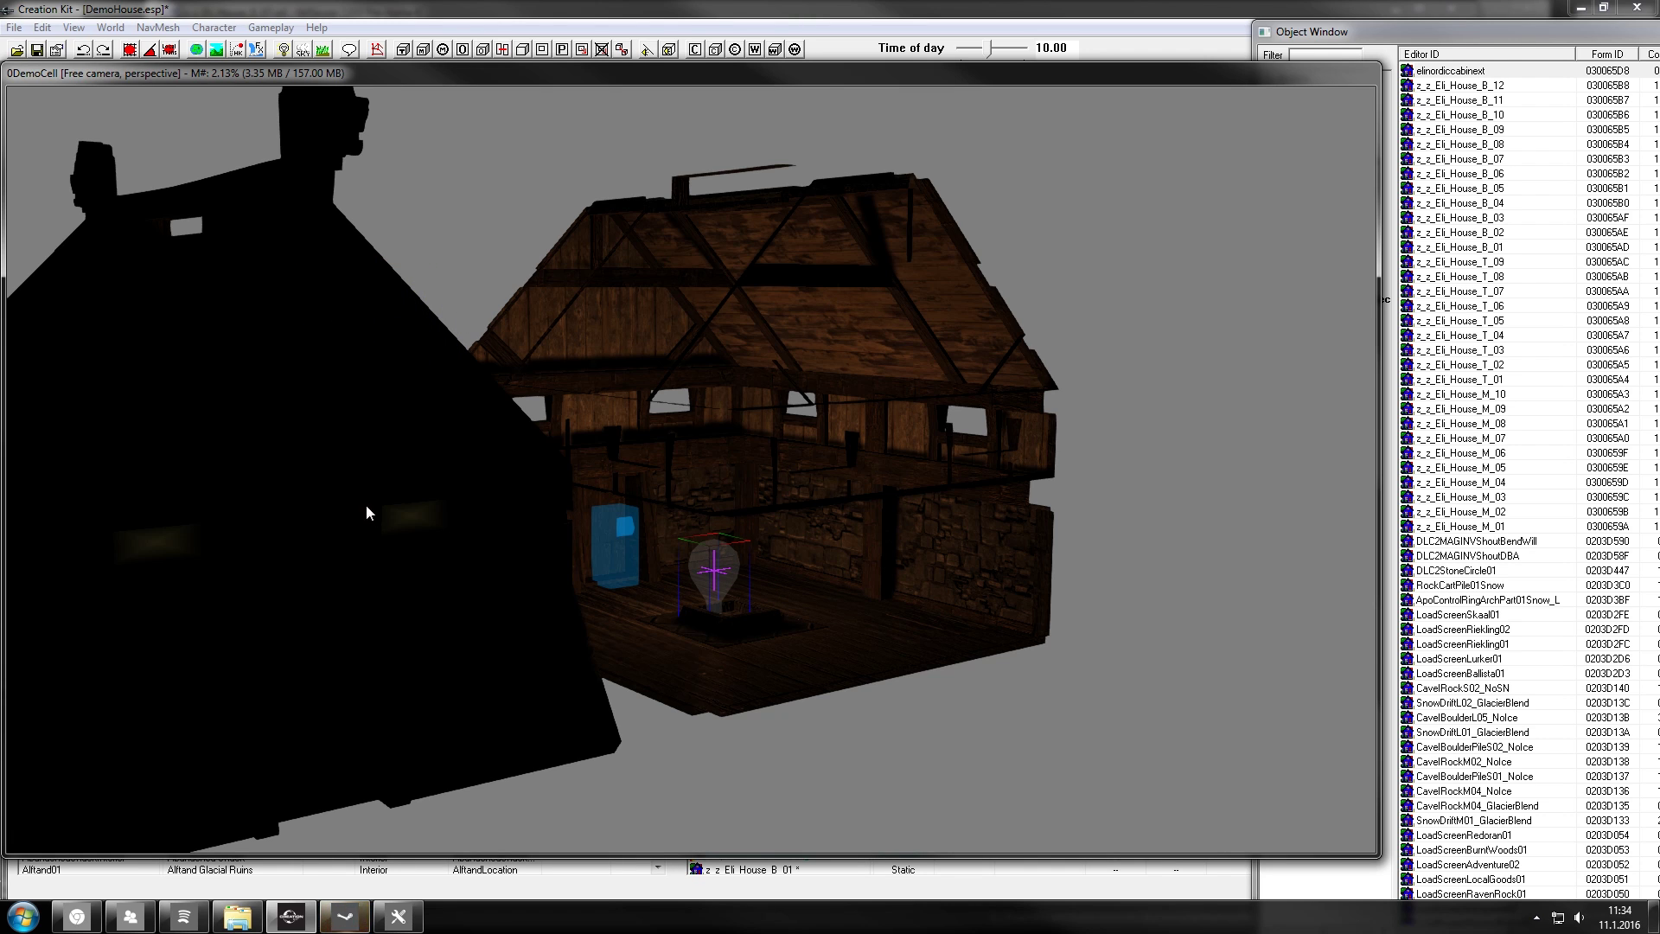
key(ctrl+v)
drag(370, 507, 381, 545)
key(shift)
key(shift)
drag(444, 363, 423, 332)
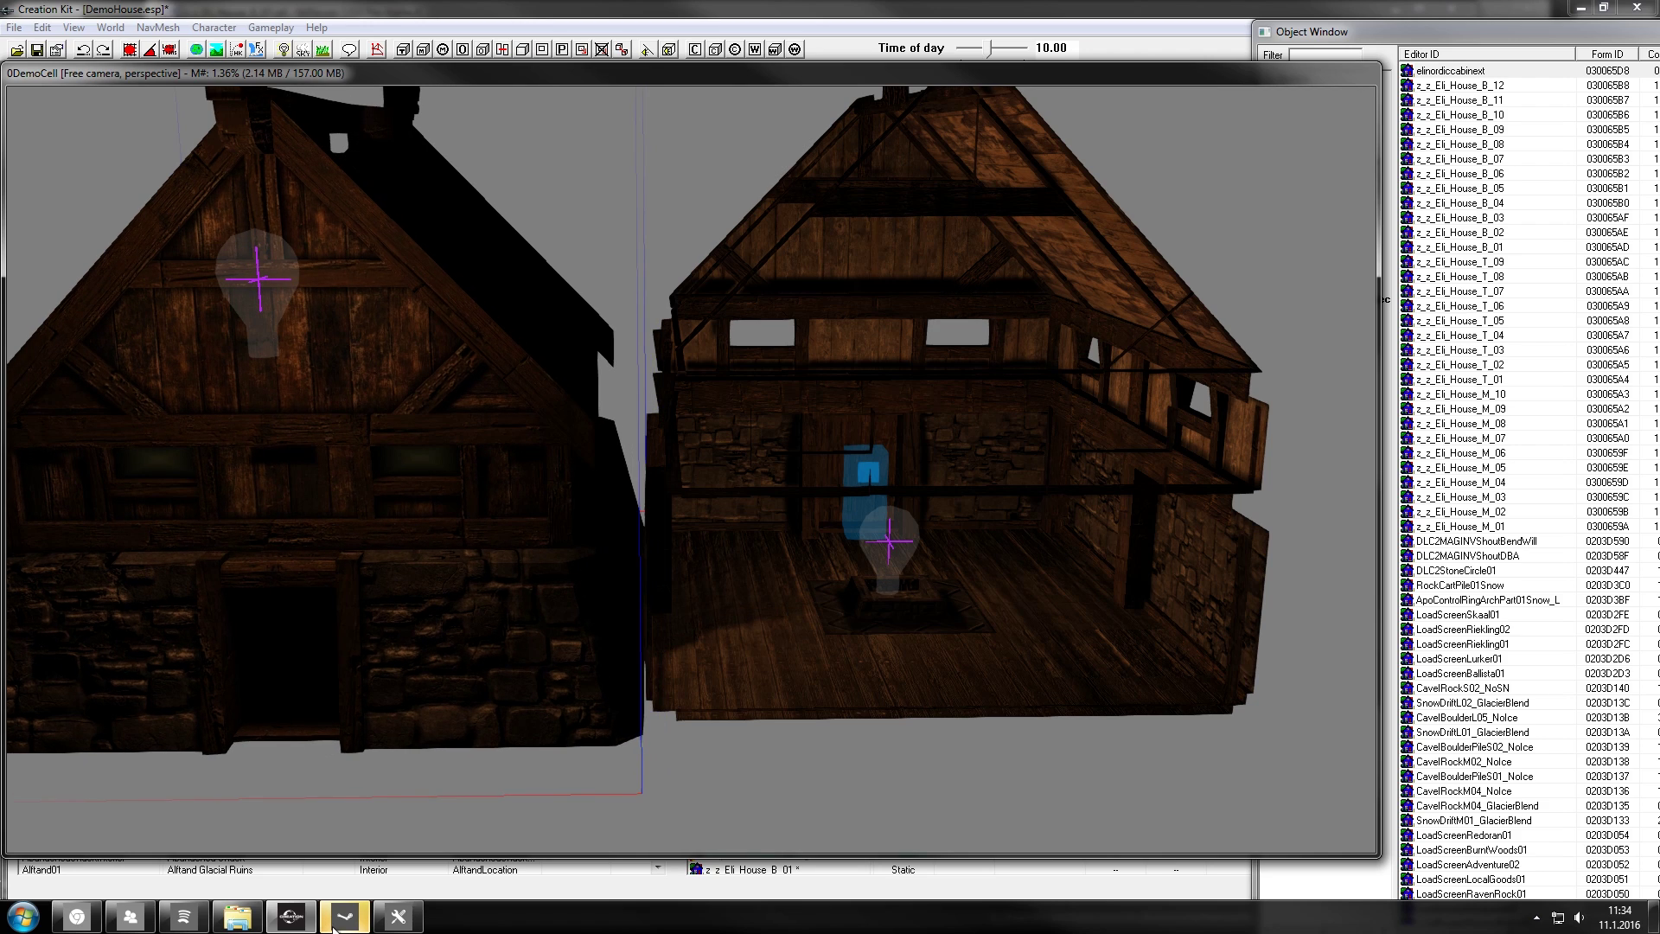
Import ArmorEbonySet01, ArmorElvesSet01 and ArmorGlassSet01 as statics from the lolikyonyu Armor meshes folder.
click(237, 916)
click(825, 123)
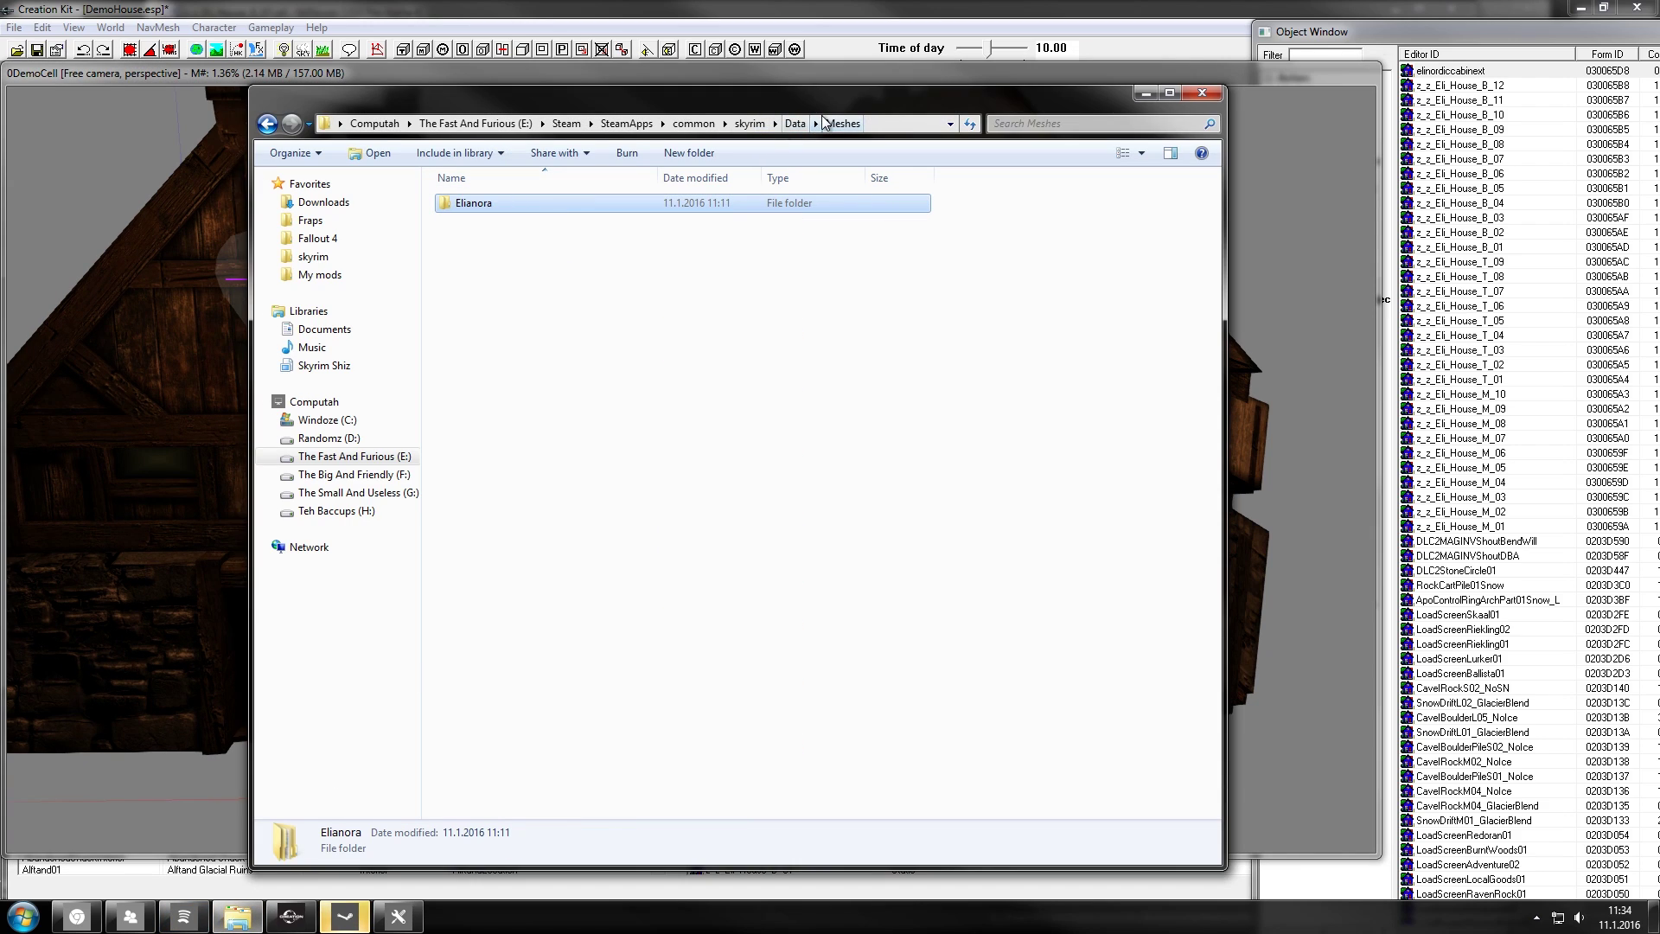
double_click(505, 206)
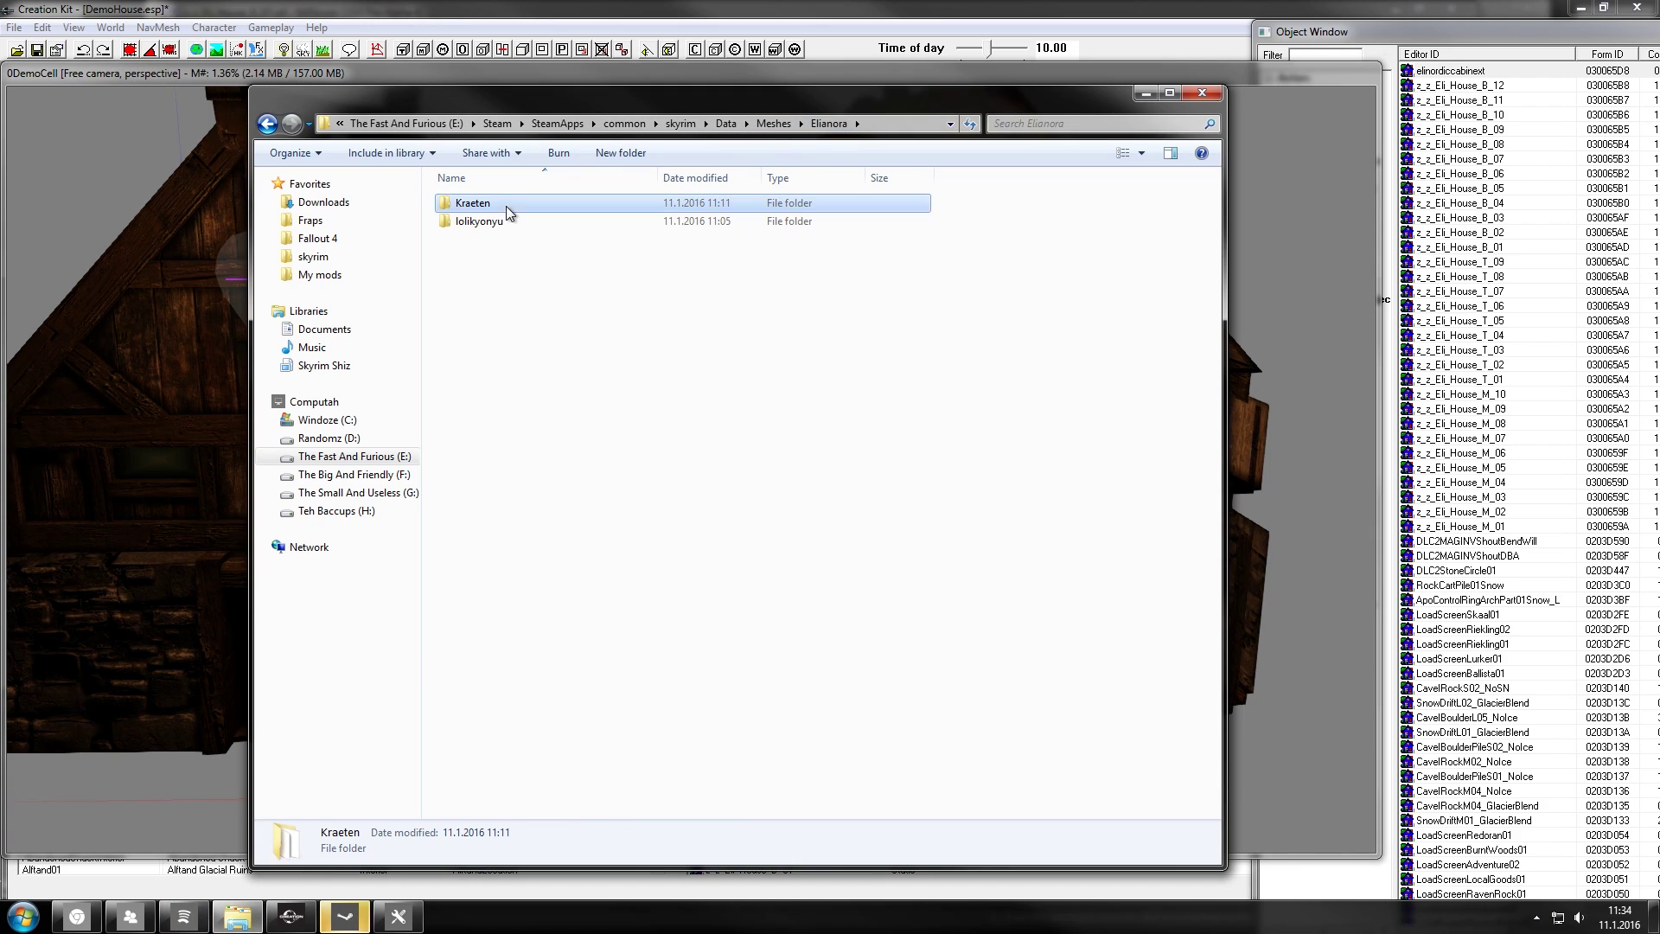
double_click(506, 205)
double_click(506, 202)
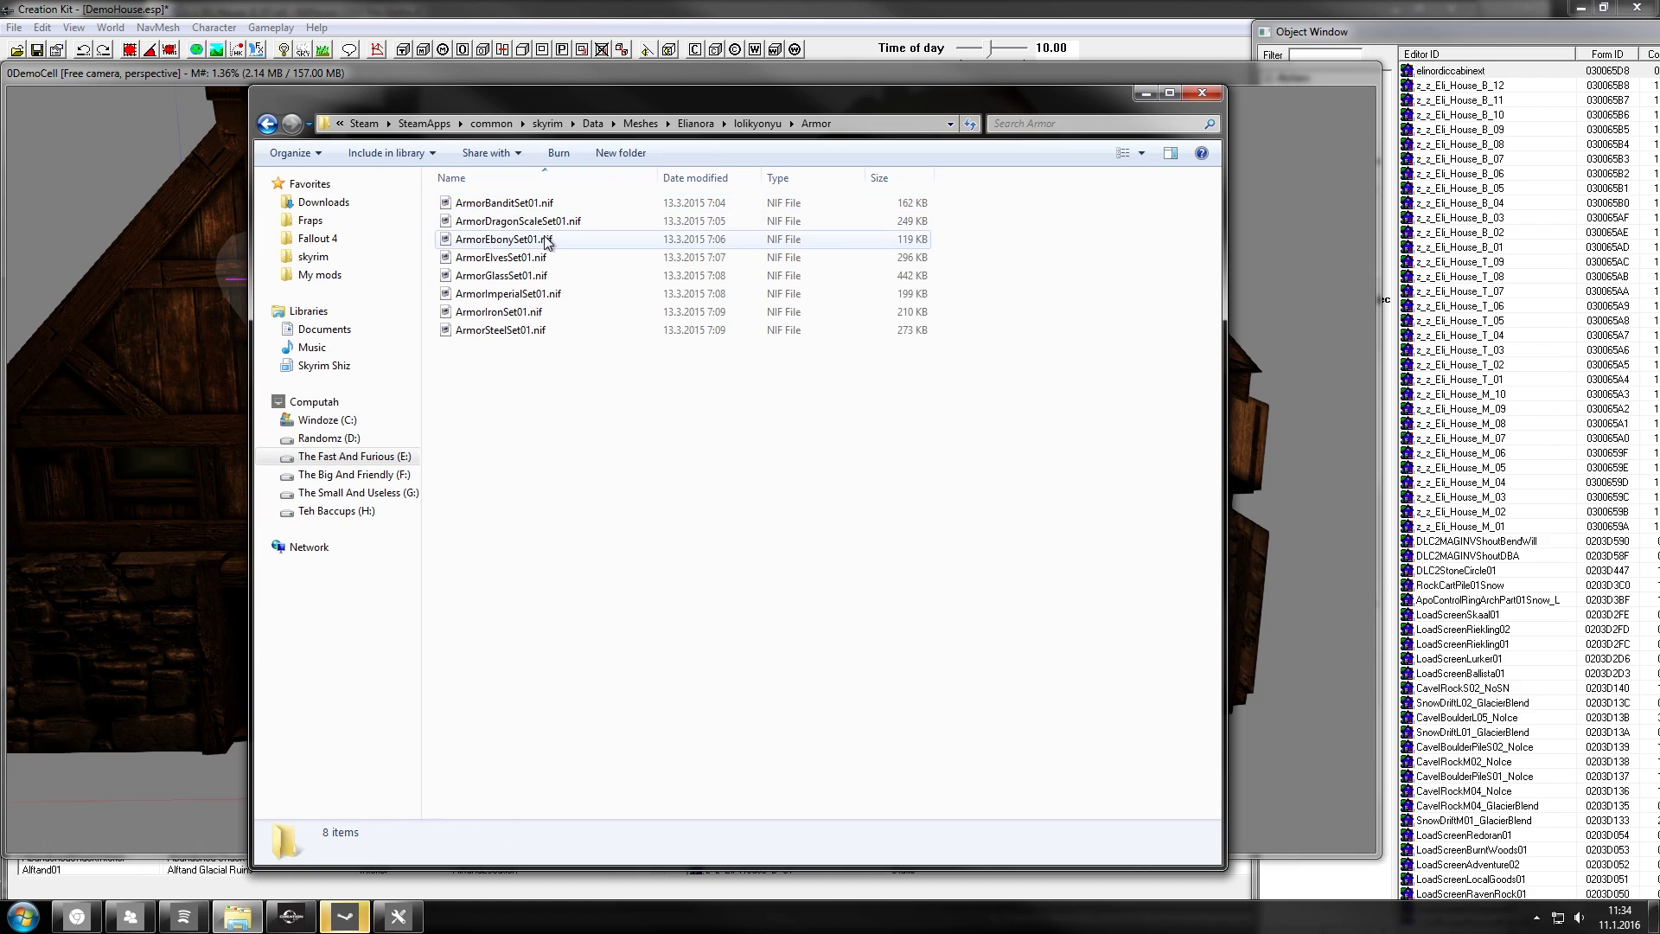
shift+click(502, 275)
drag(501, 275, 1505, 149)
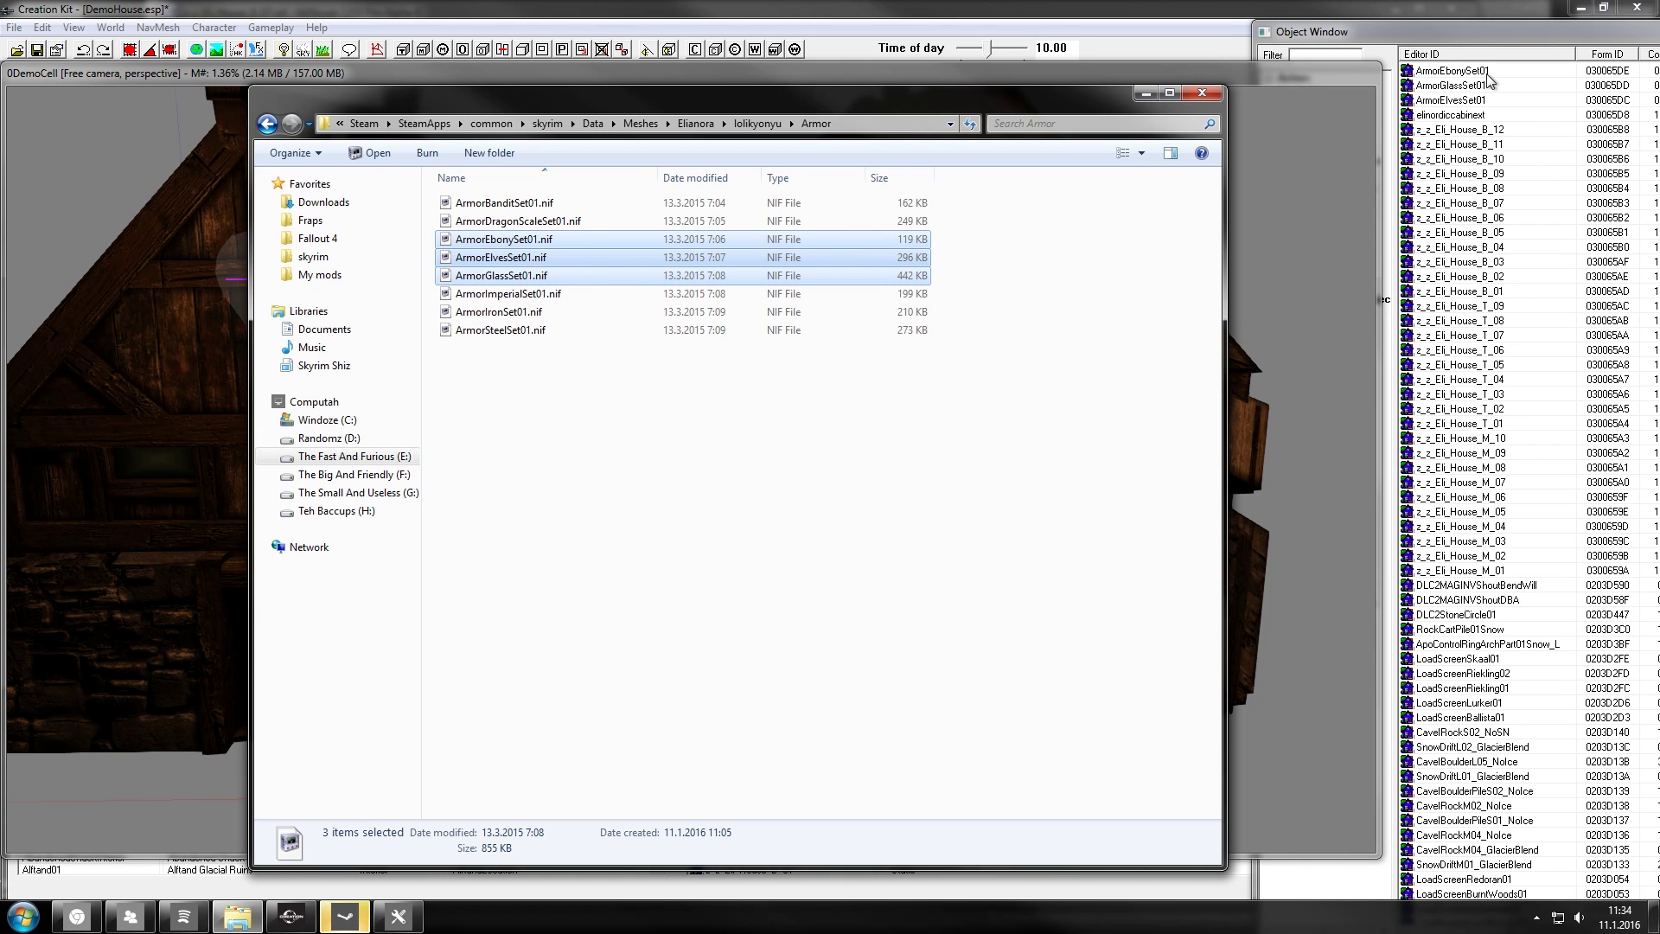
Place the three imported armor set statics together on the house floor near the hearth.
click(1487, 74)
click(1474, 101)
shift+click(1454, 76)
drag(1115, 579, 757, 672)
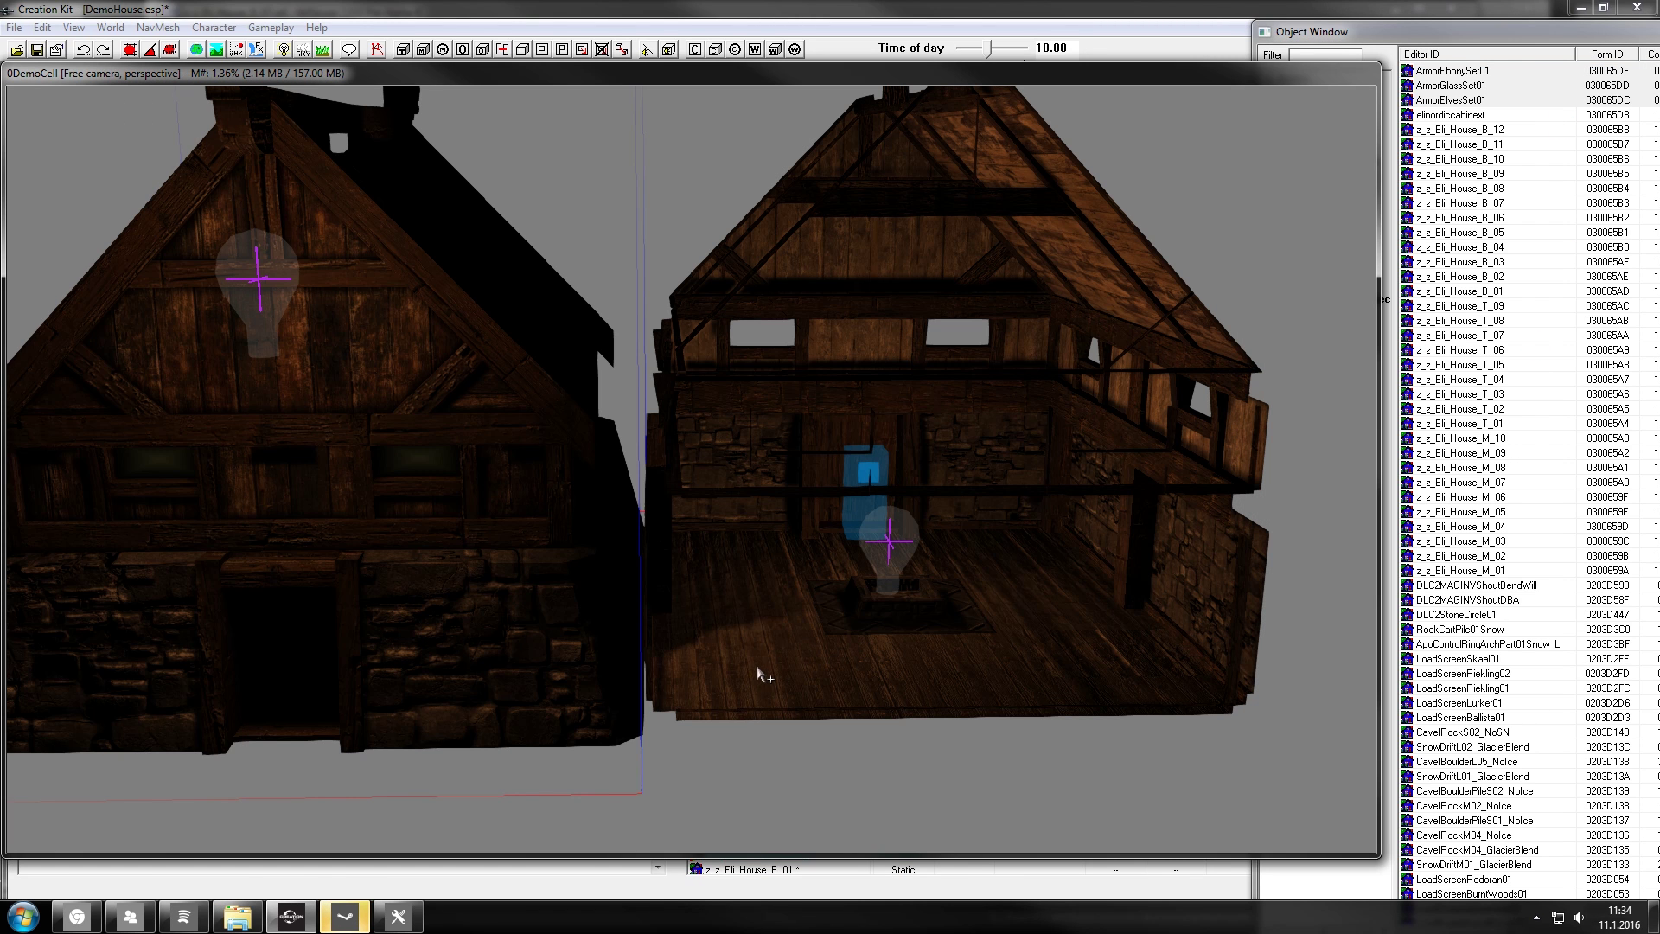
Spread the overlapping armor sets apart on the floor so that each one stands separately in front of the hearth.
key(c)
shift+middle_drag(759, 668, 698, 443)
scroll(700, 447, down, 5)
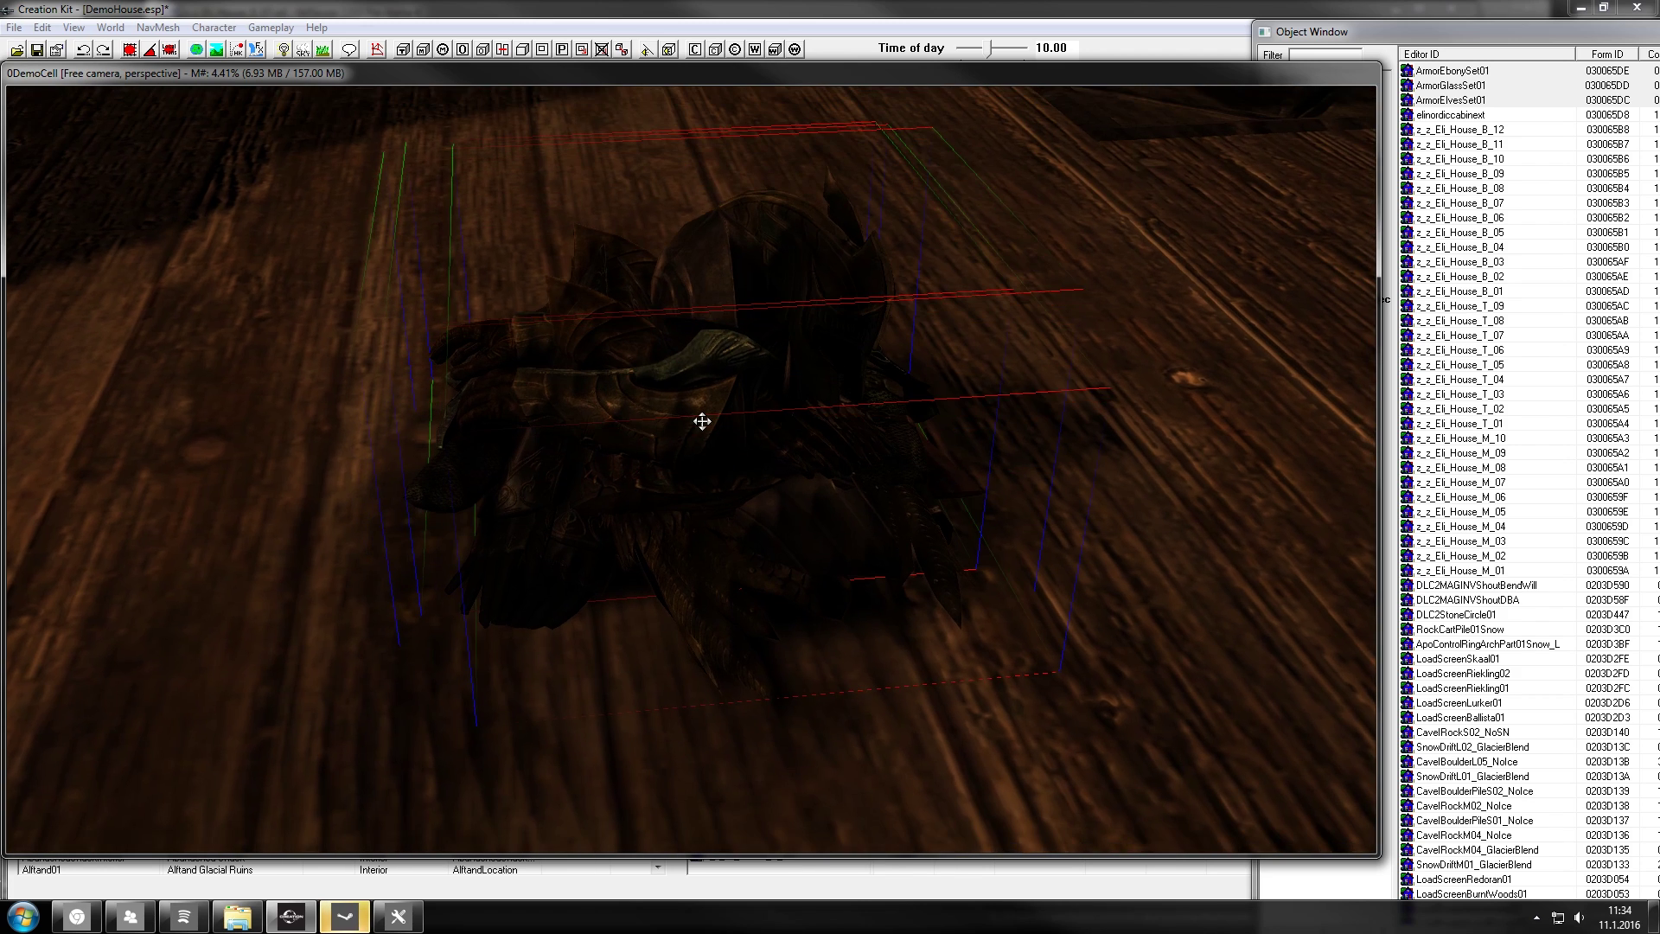
drag(698, 429, 903, 350)
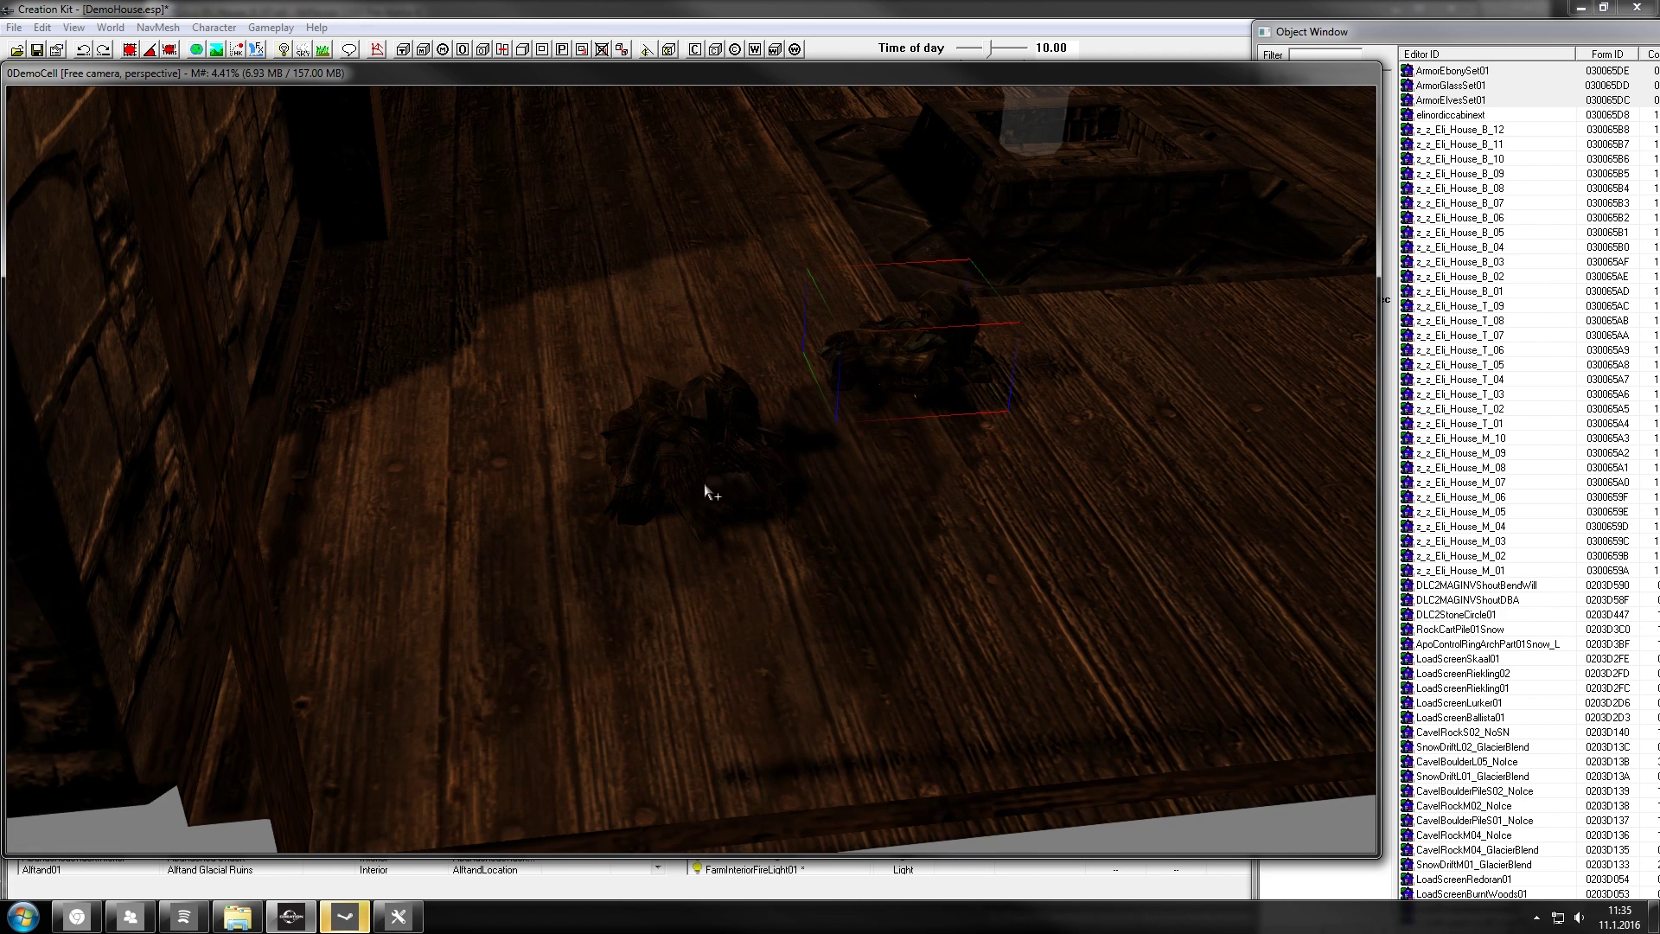
click(706, 480)
click(692, 437)
drag(692, 438, 699, 290)
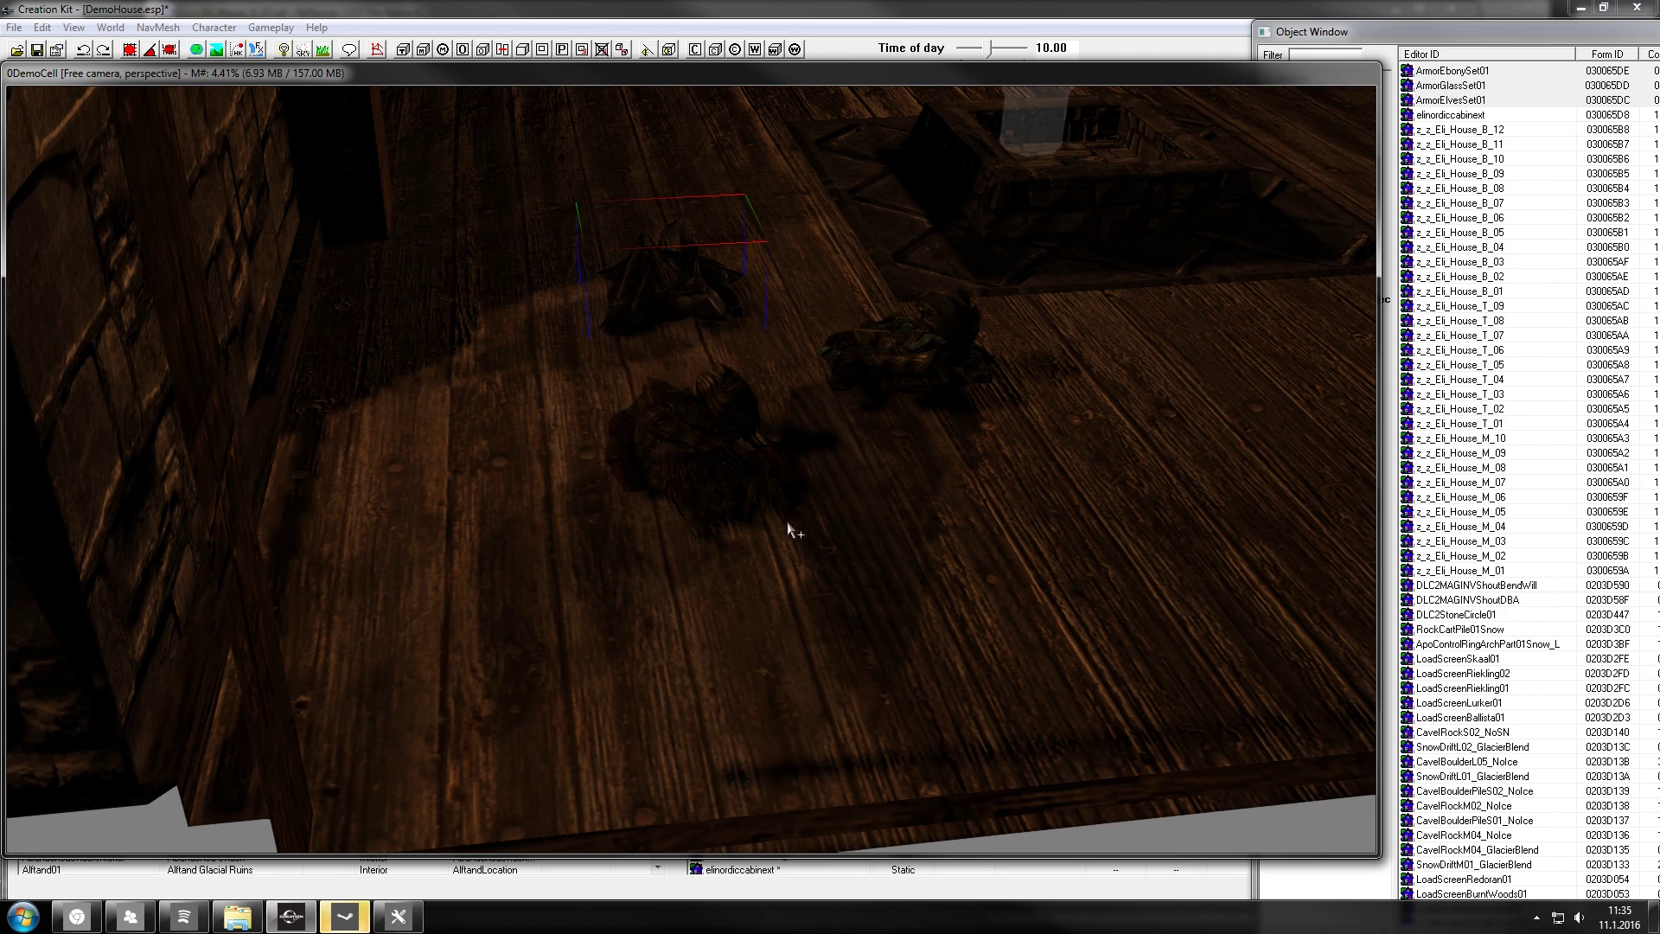
click(667, 433)
shift+middle_drag(731, 441, 1018, 367)
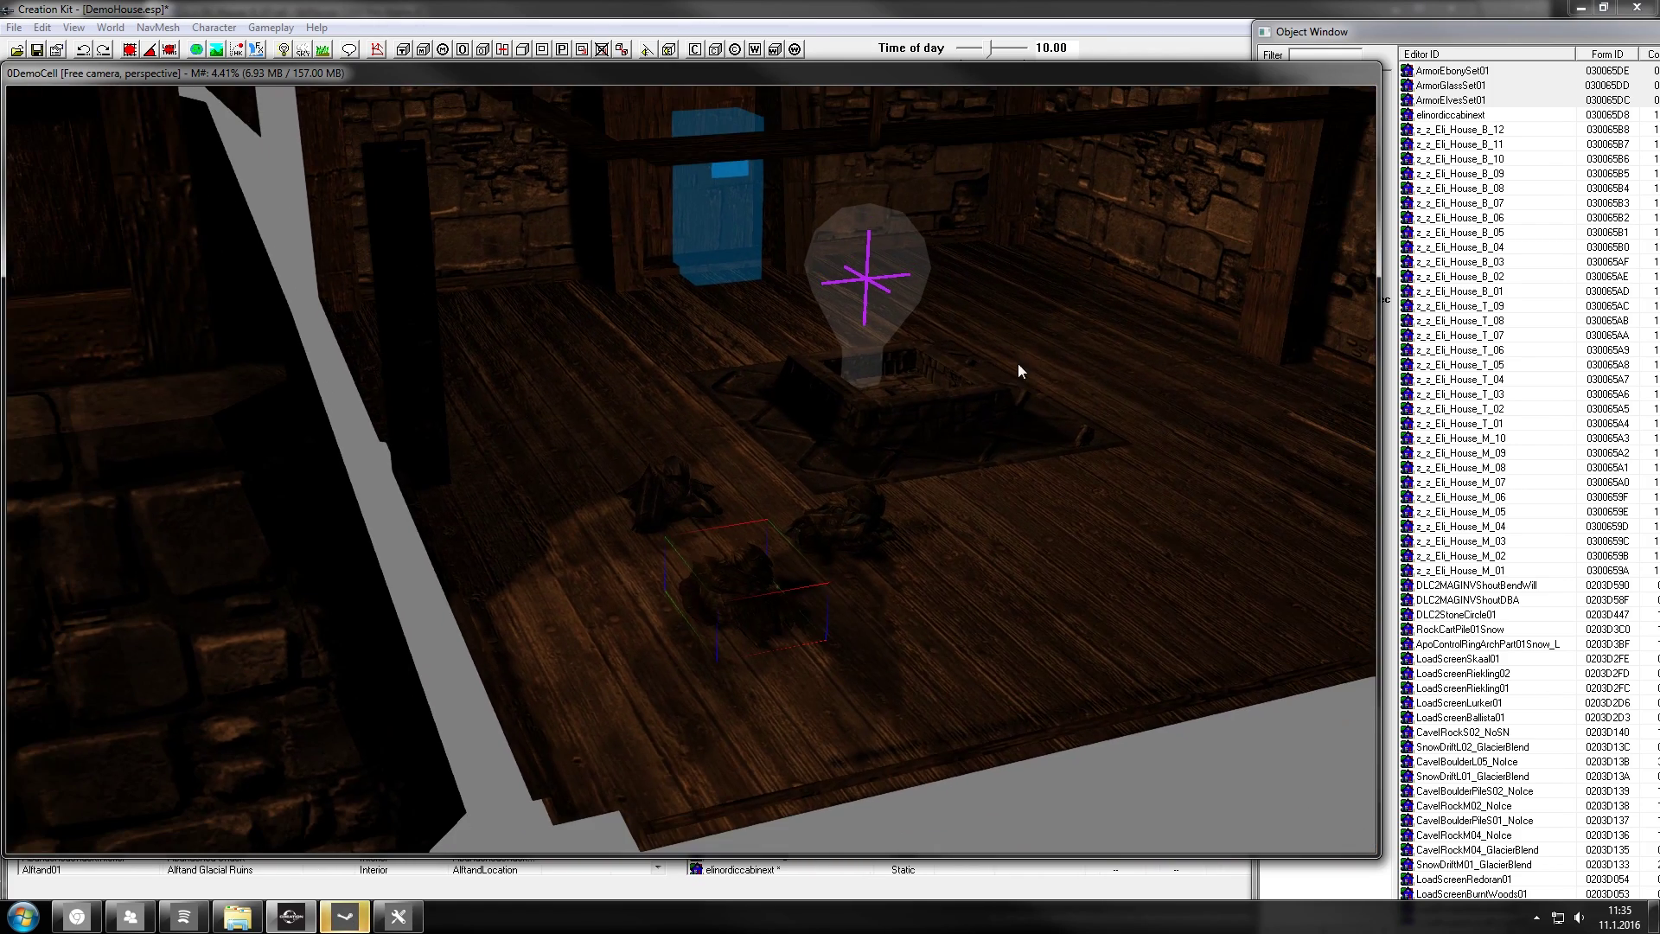
Select the burning firewood in the hearth and examine it and its surroundings up close.
click(911, 283)
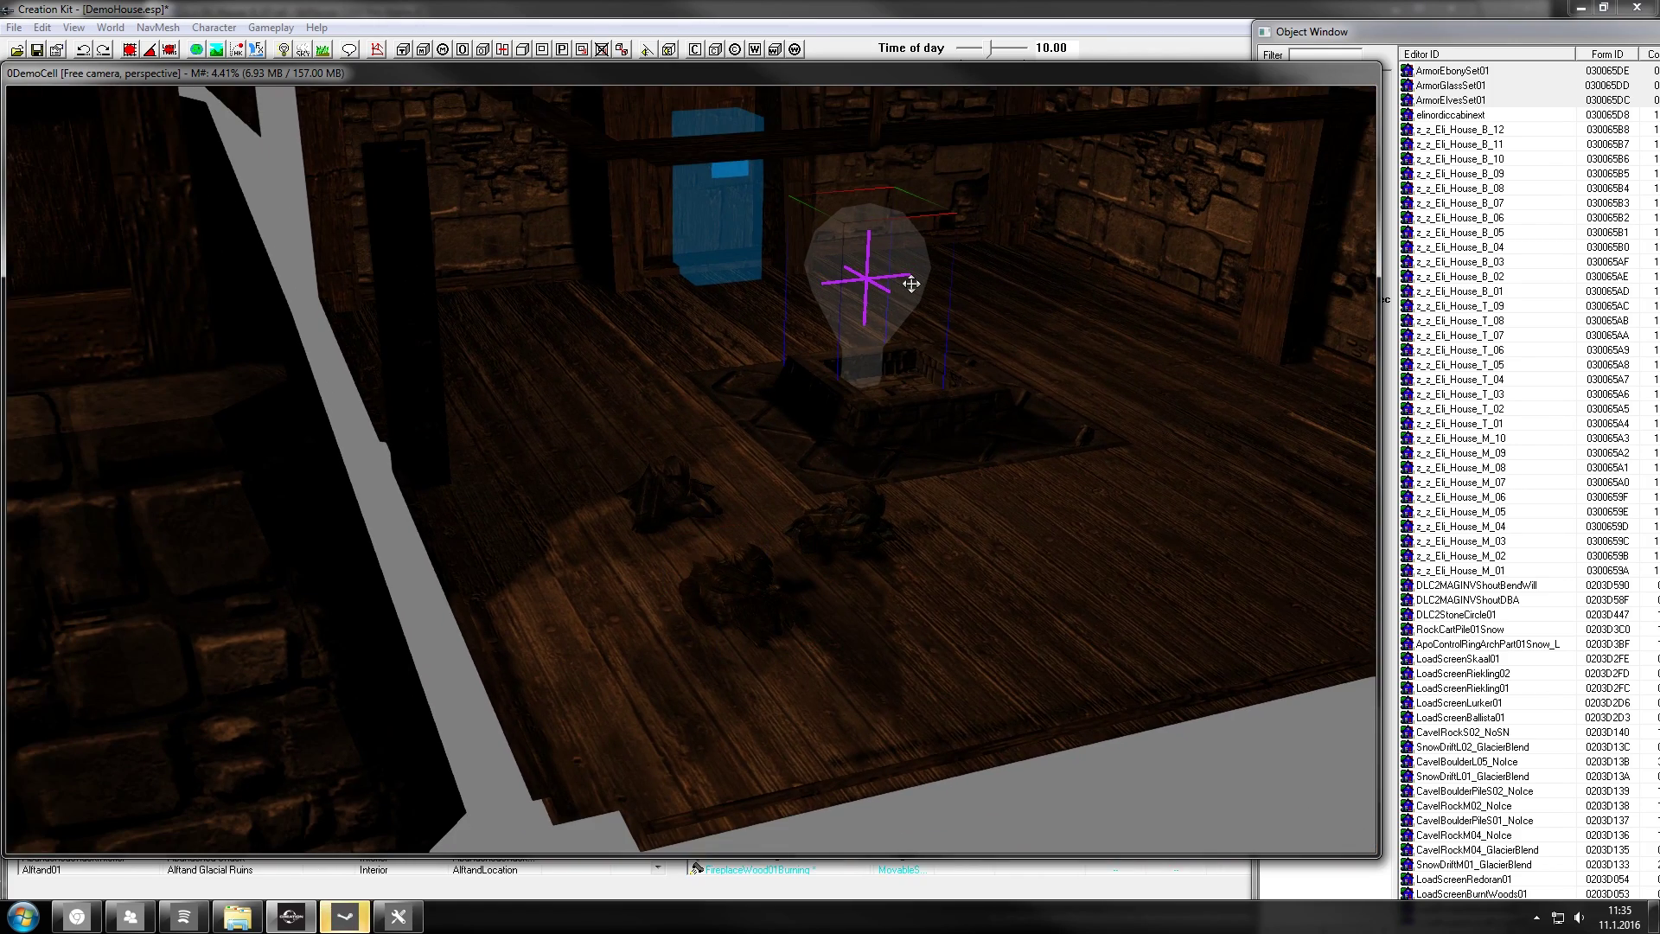
key(c)
shift+middle_drag(911, 284, 1511, 297)
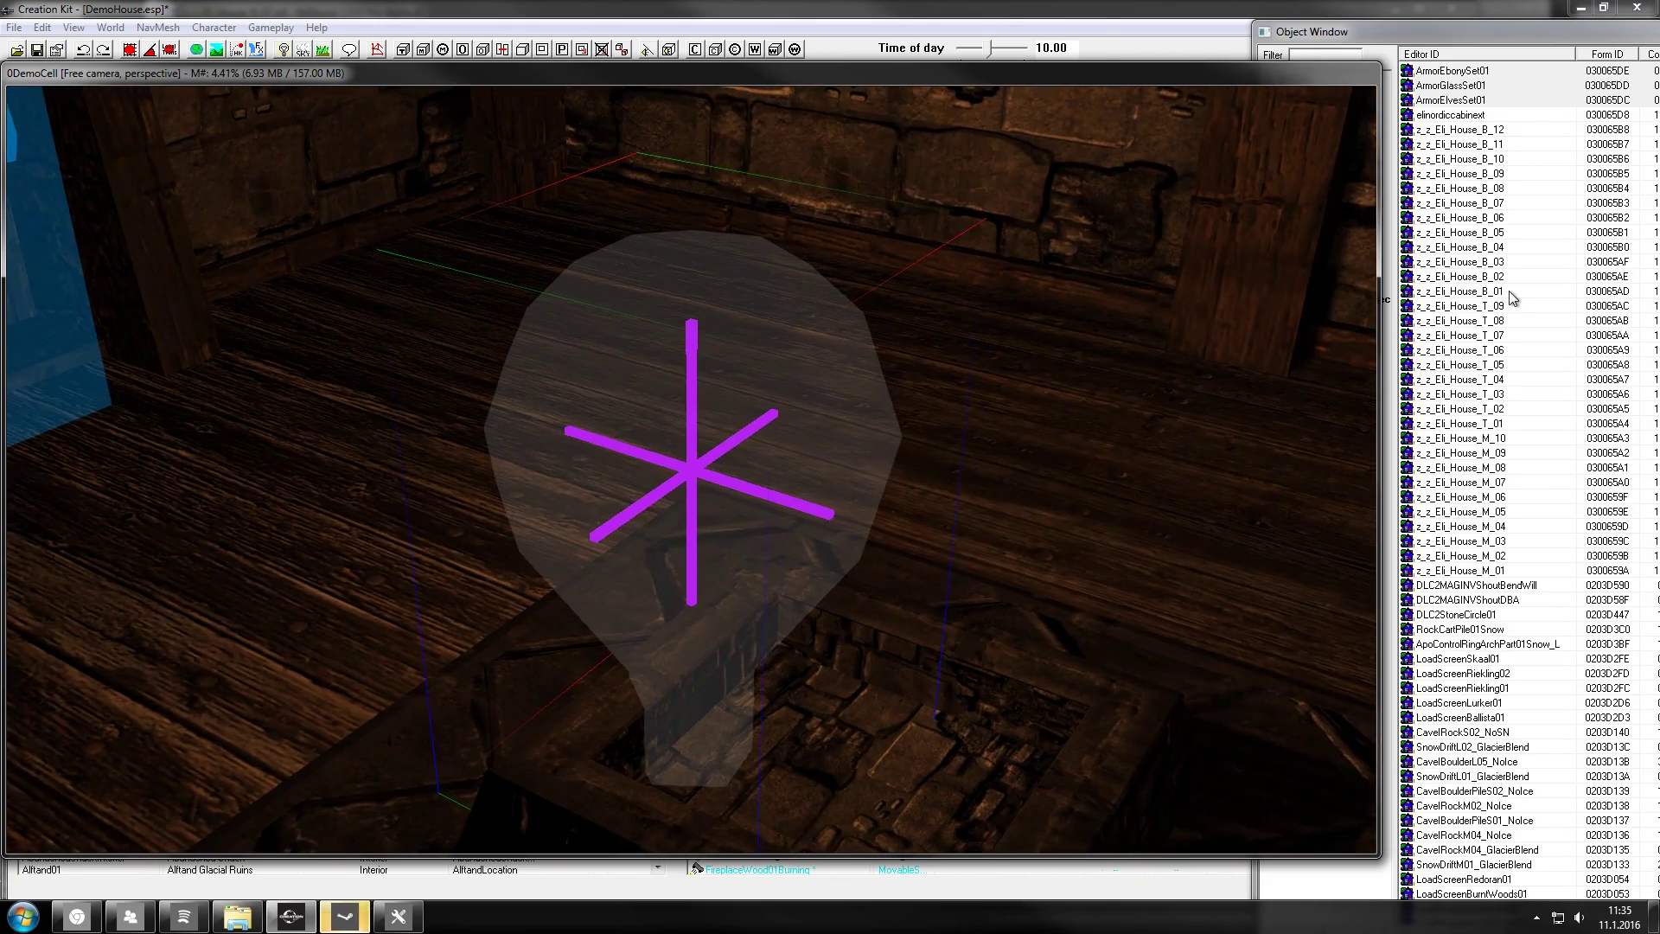
scroll(1117, 407, down, 10)
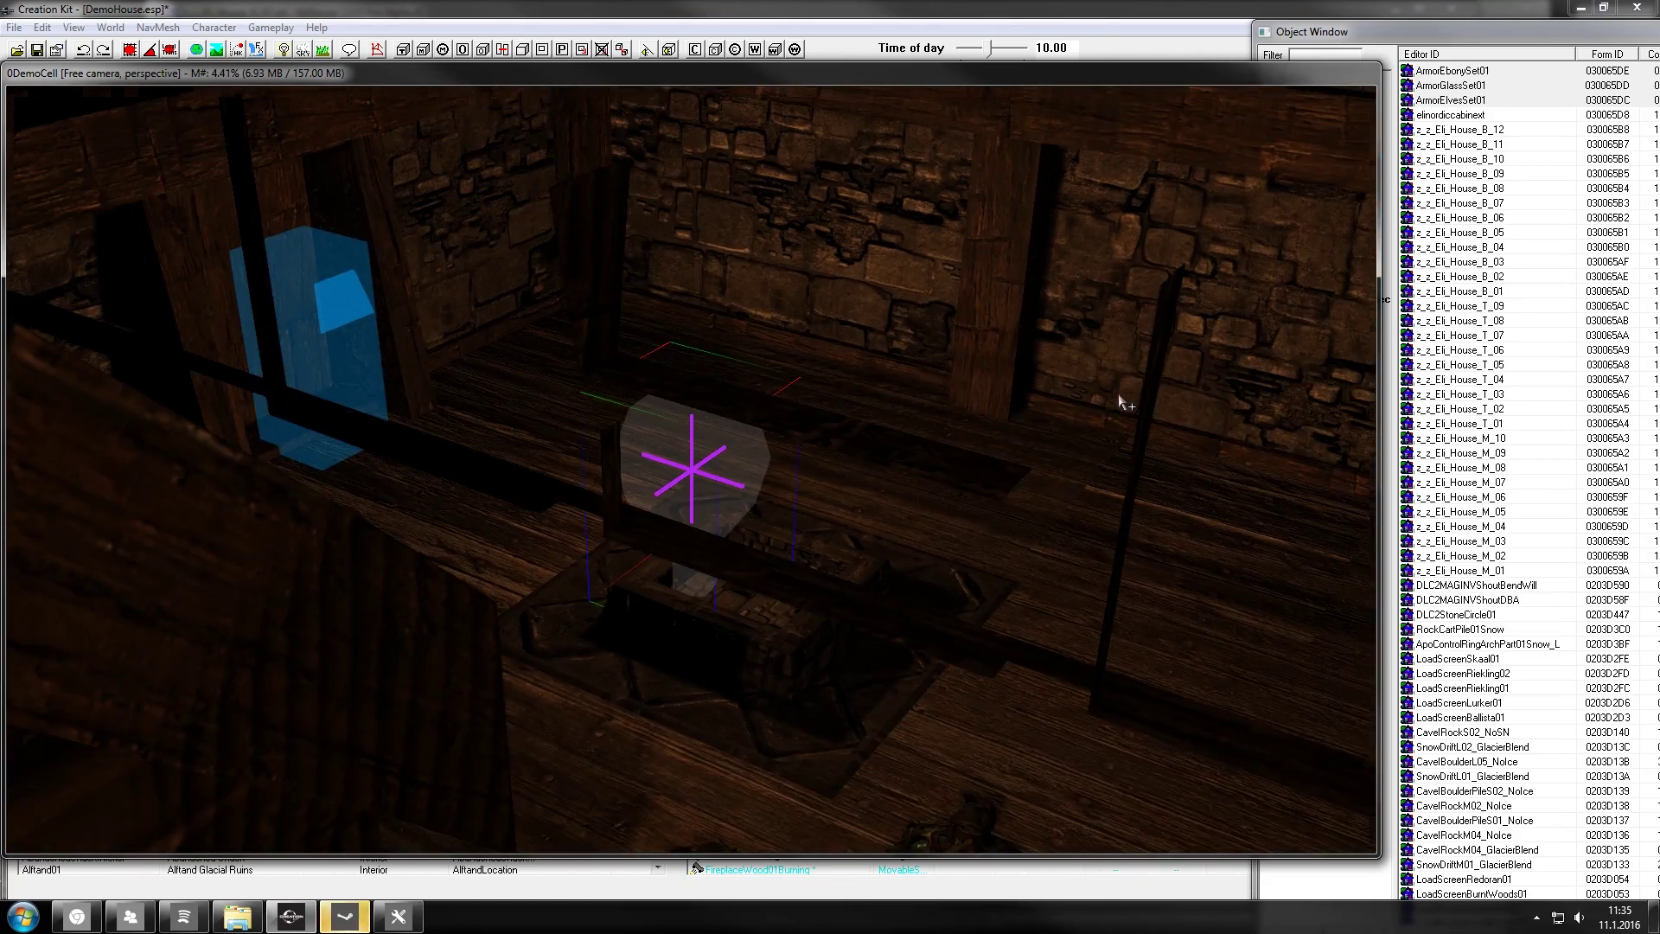